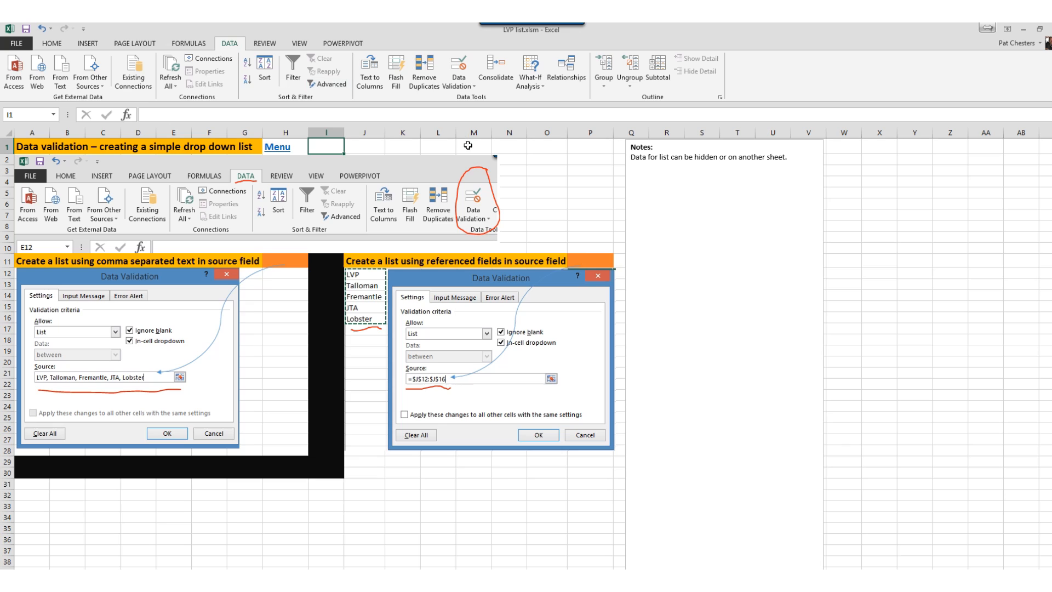
click(470, 82)
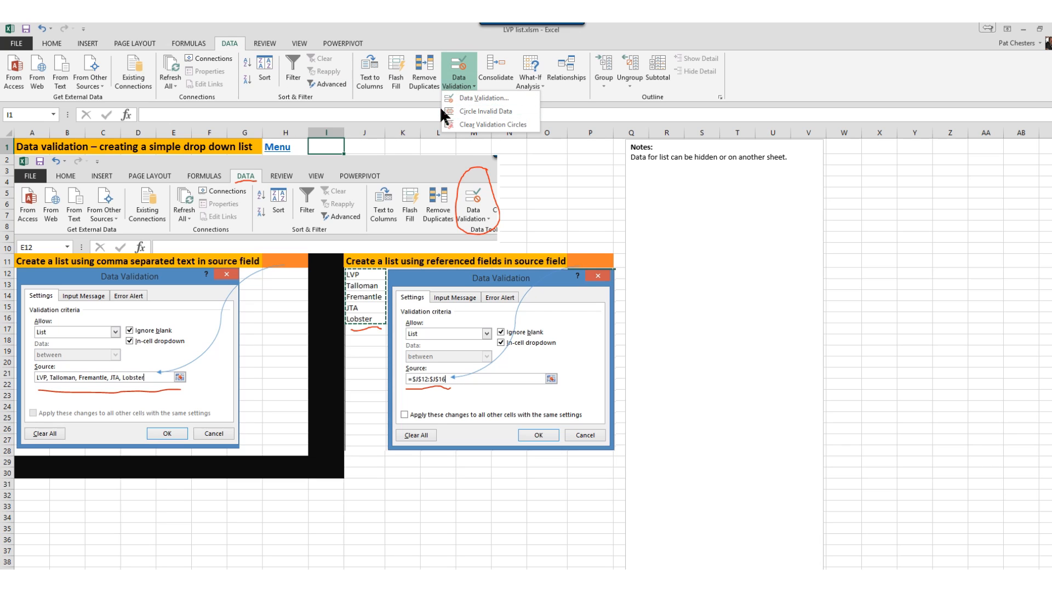
click(469, 98)
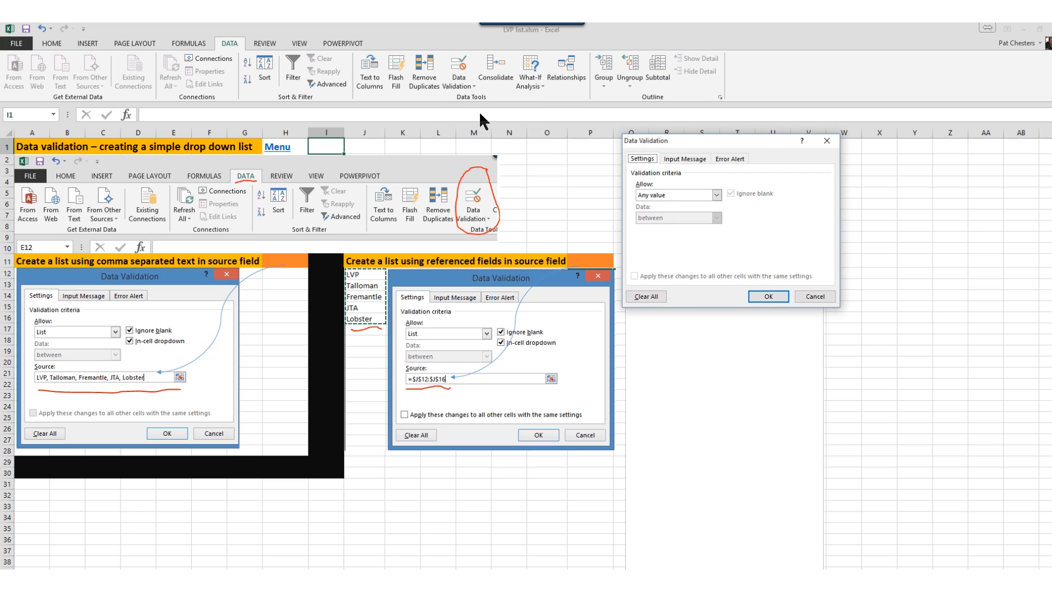
drag(719, 139, 679, 168)
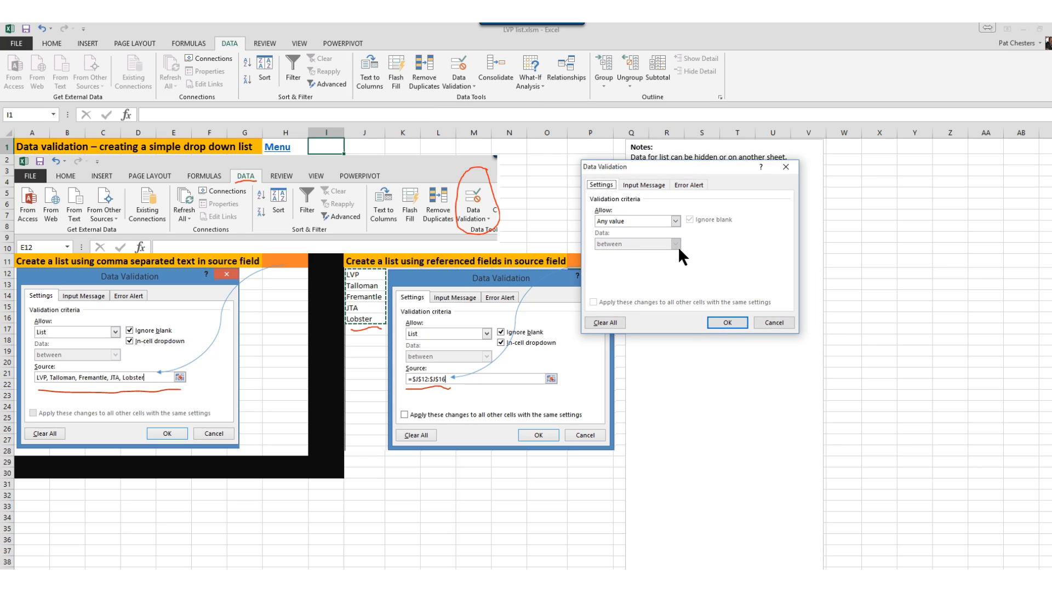
click(676, 221)
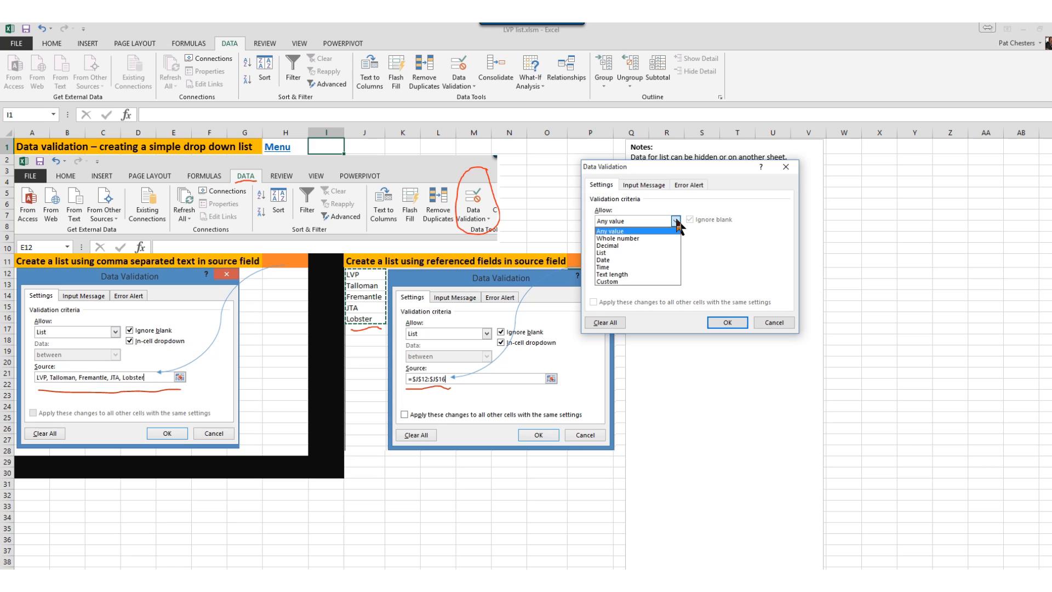
click(608, 252)
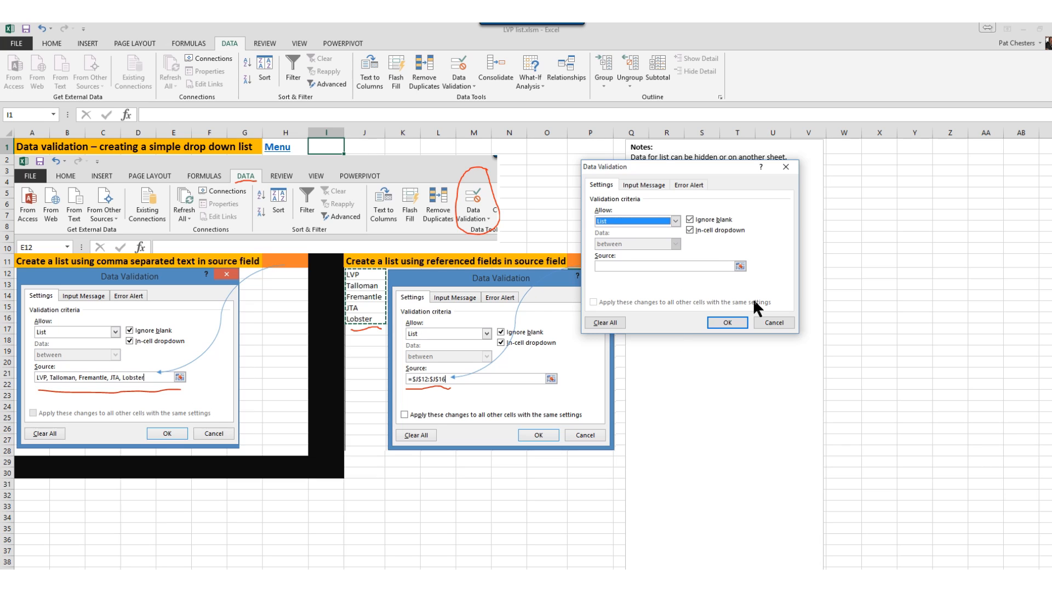
click(774, 323)
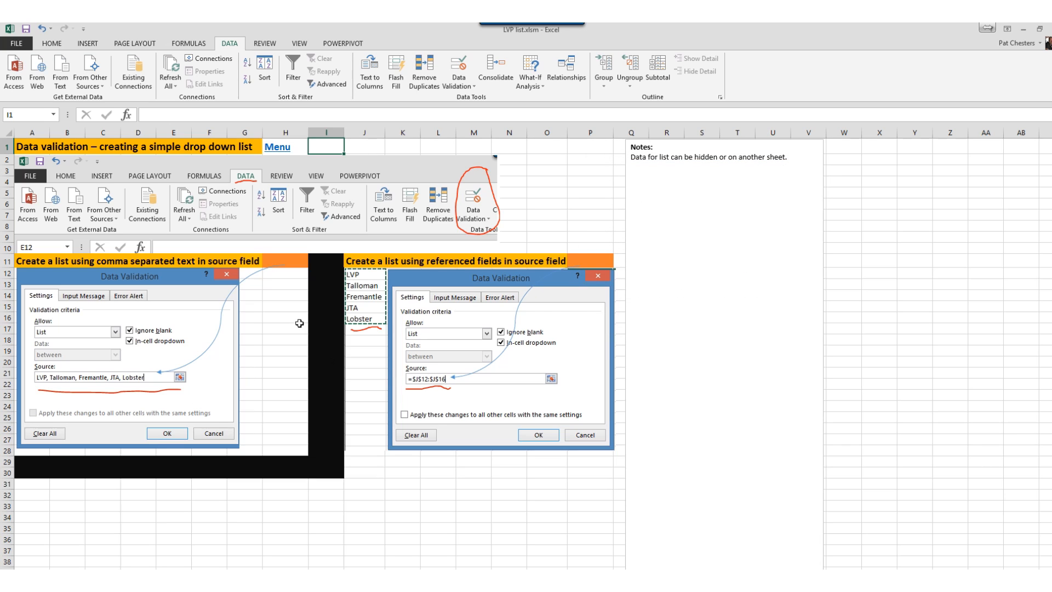
Examine the drop-down entries of cell H11 and the comma-separated source in its data validation settings
click(290, 258)
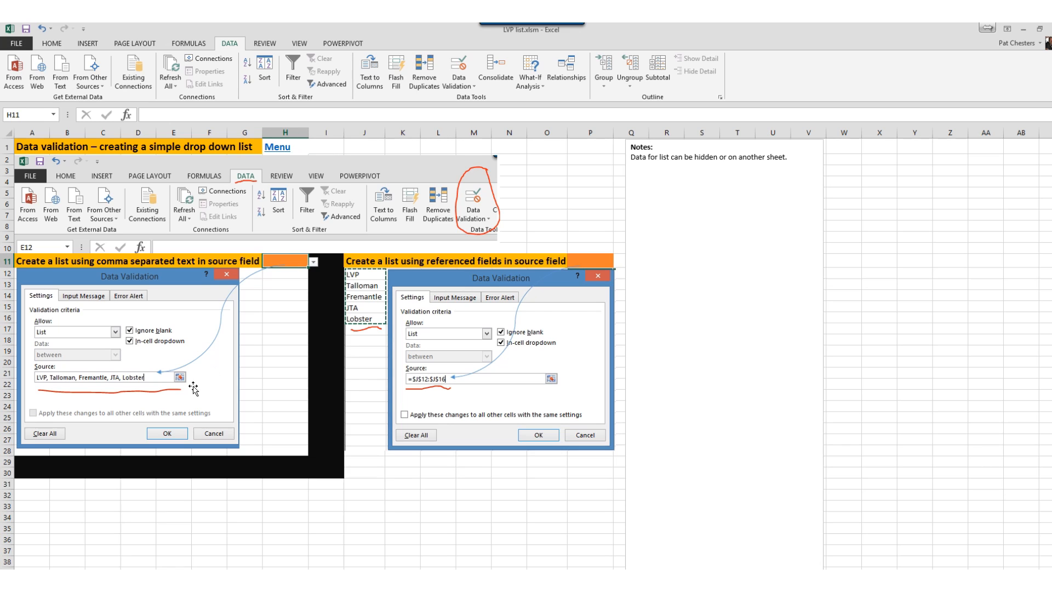
click(313, 263)
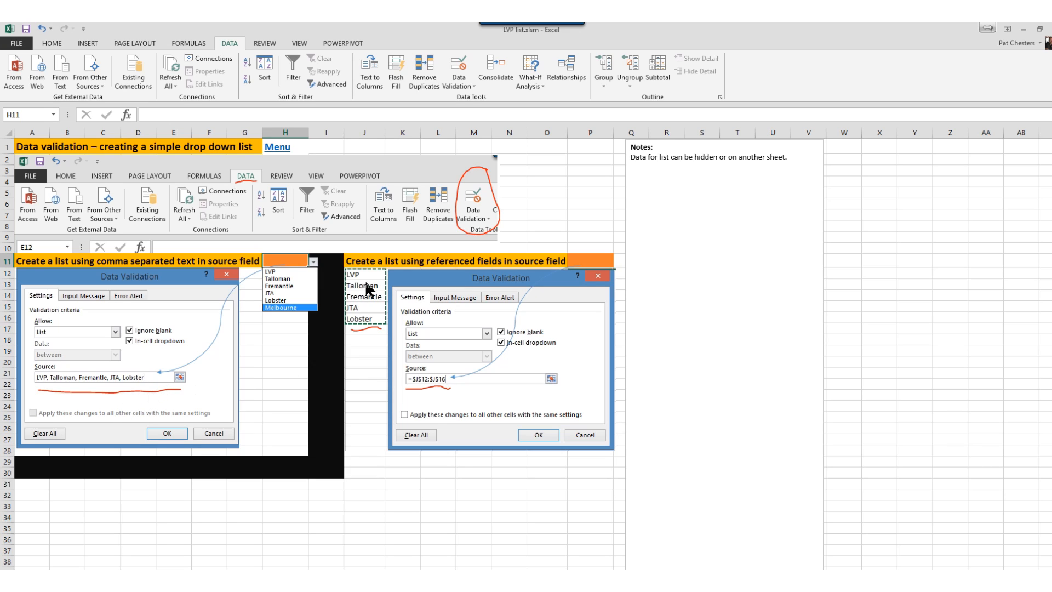
click(460, 75)
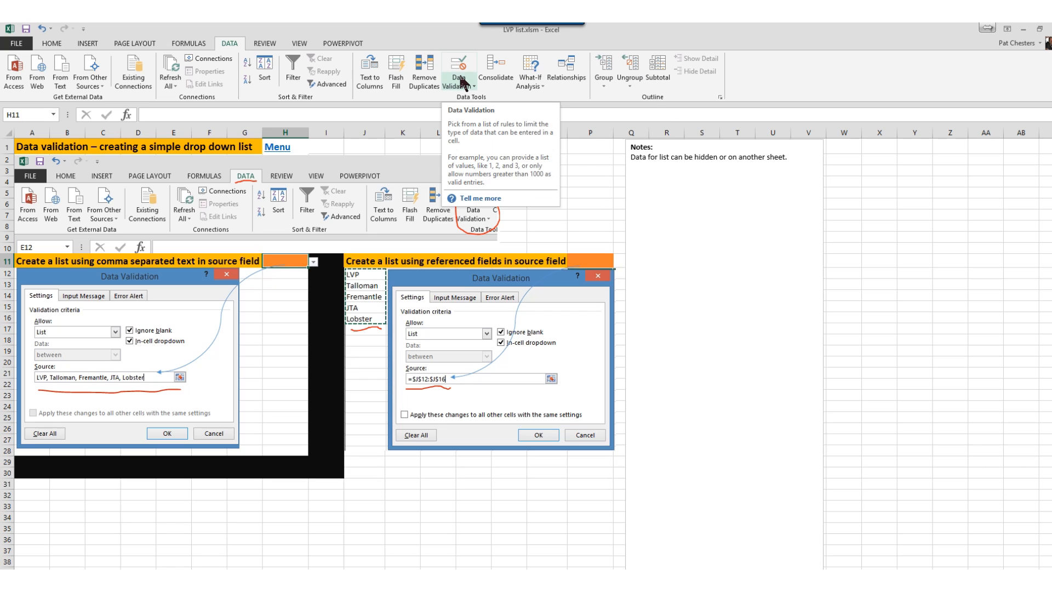
click(464, 84)
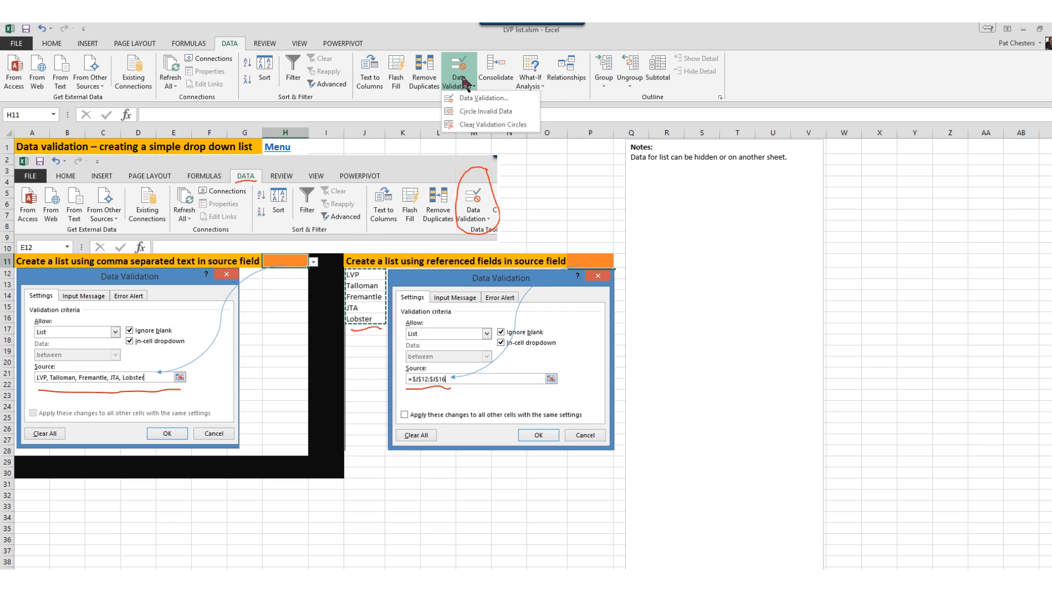
click(469, 93)
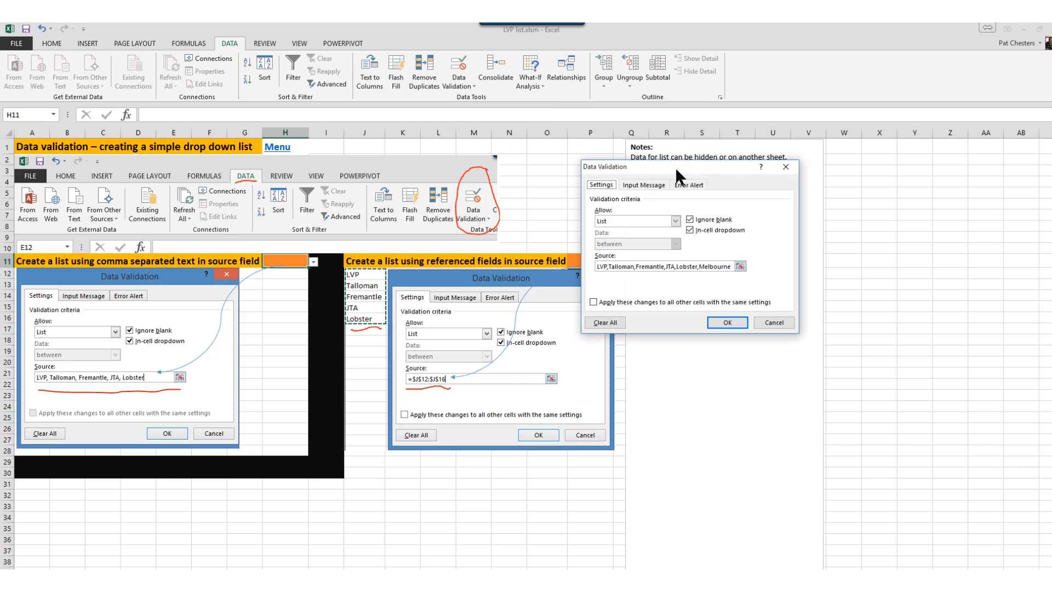
drag(675, 166, 773, 197)
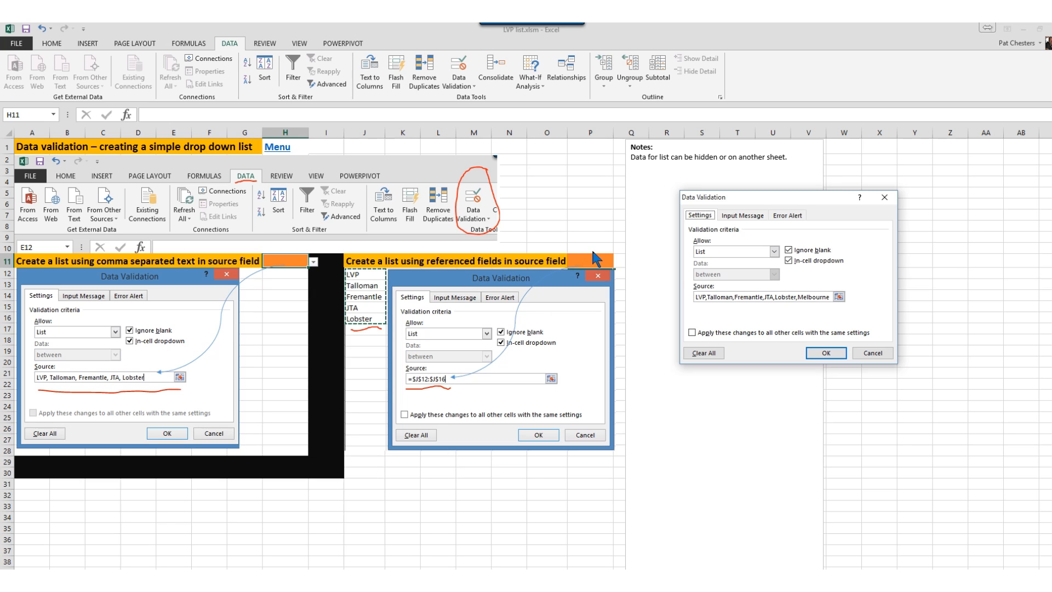
click(871, 352)
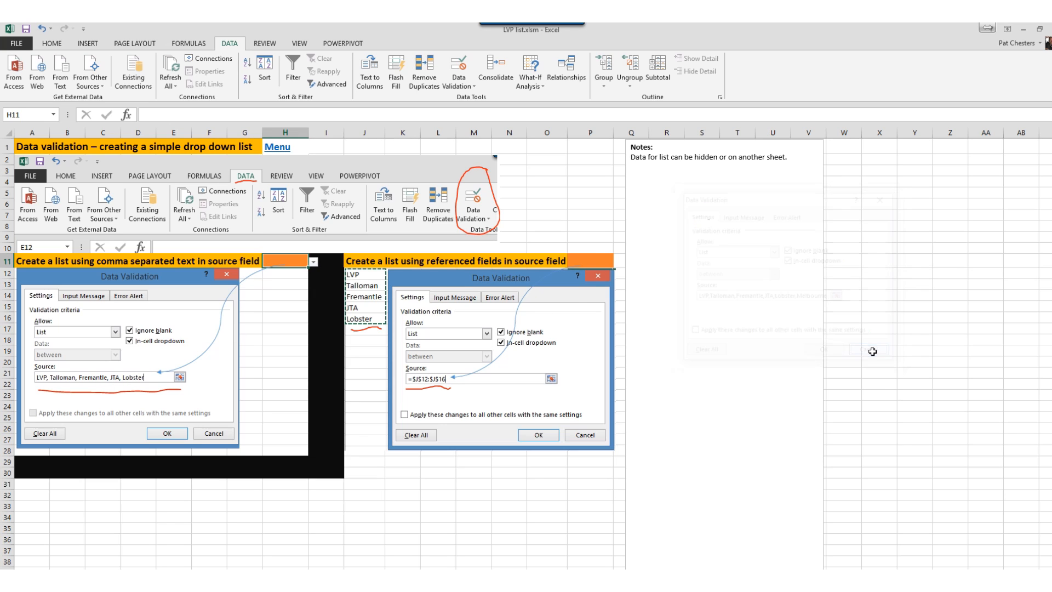
Examine the data validation settings of cell P11, including its referenced source range, and view the cell's drop-down entries
click(598, 261)
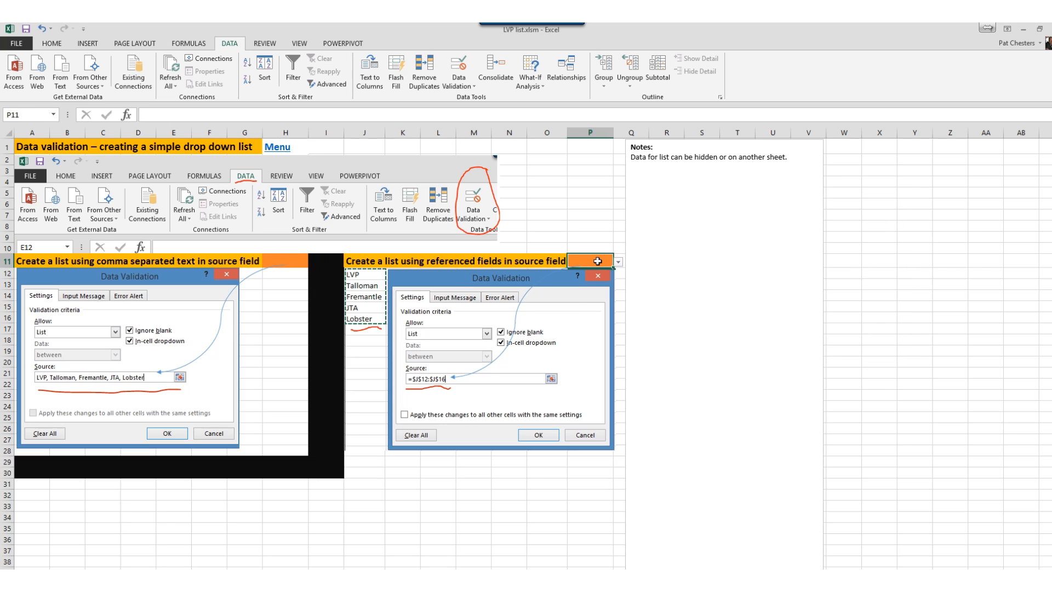
click(457, 67)
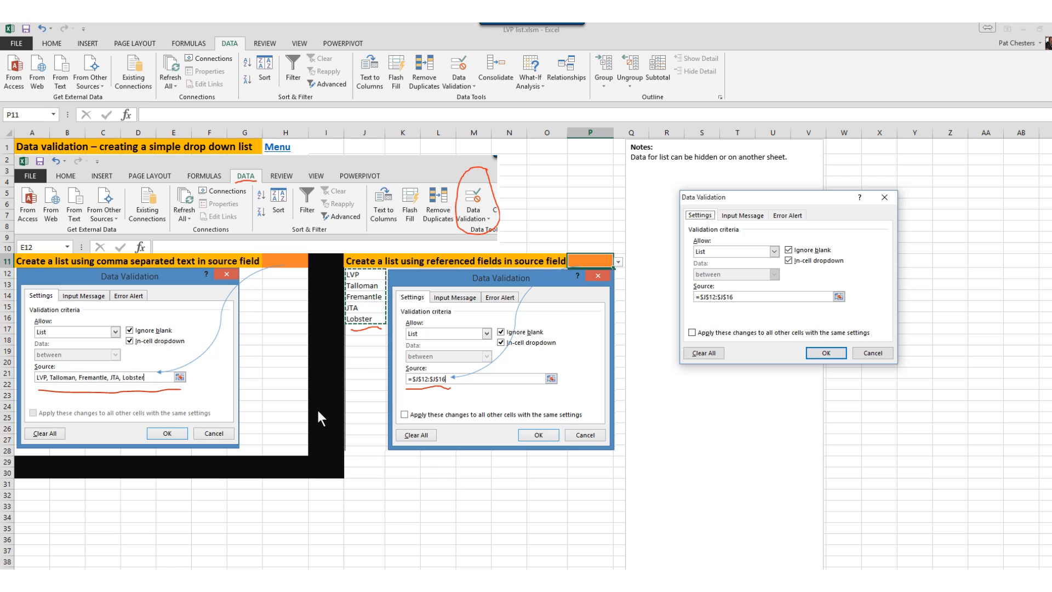
click(873, 352)
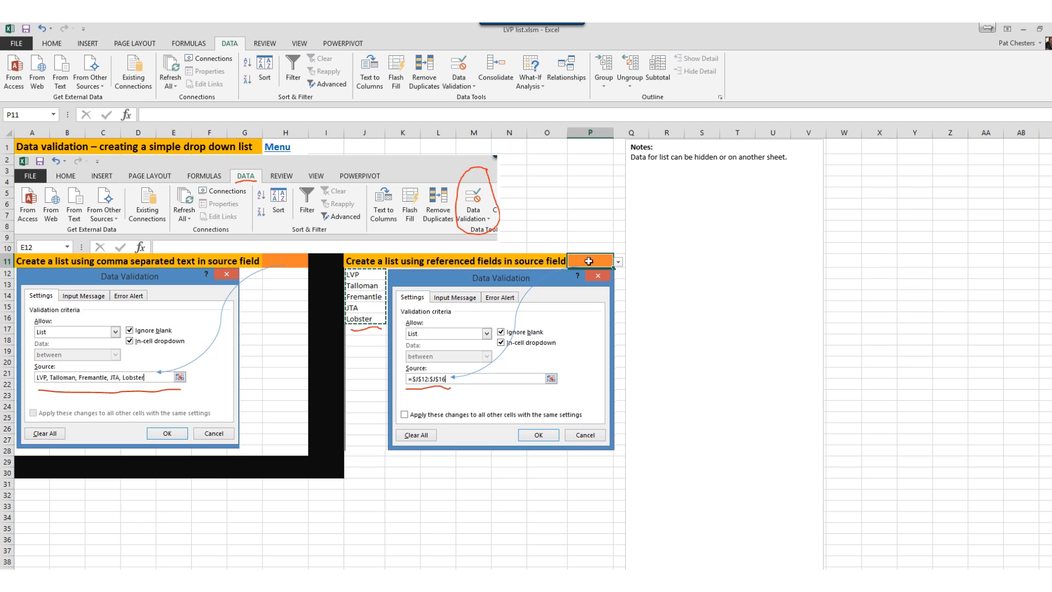
click(618, 263)
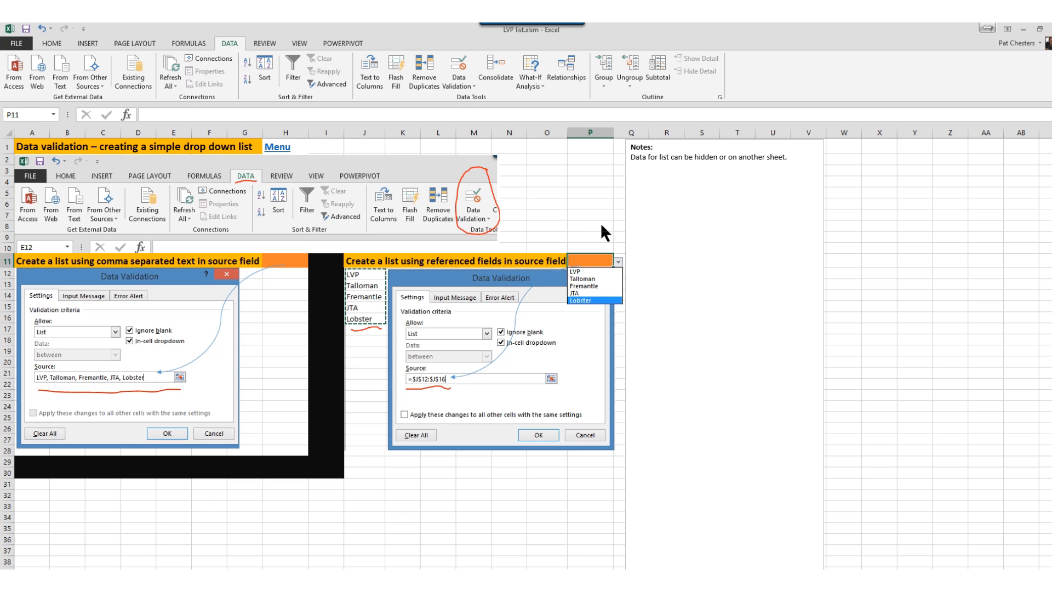
key(Escape)
click(618, 262)
key(Escape)
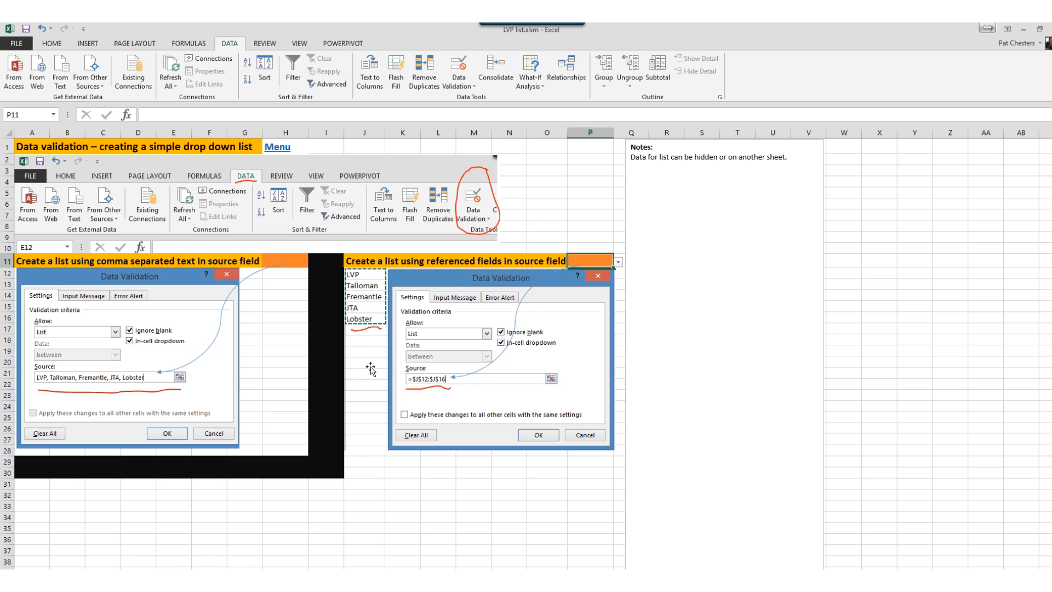
click(373, 290)
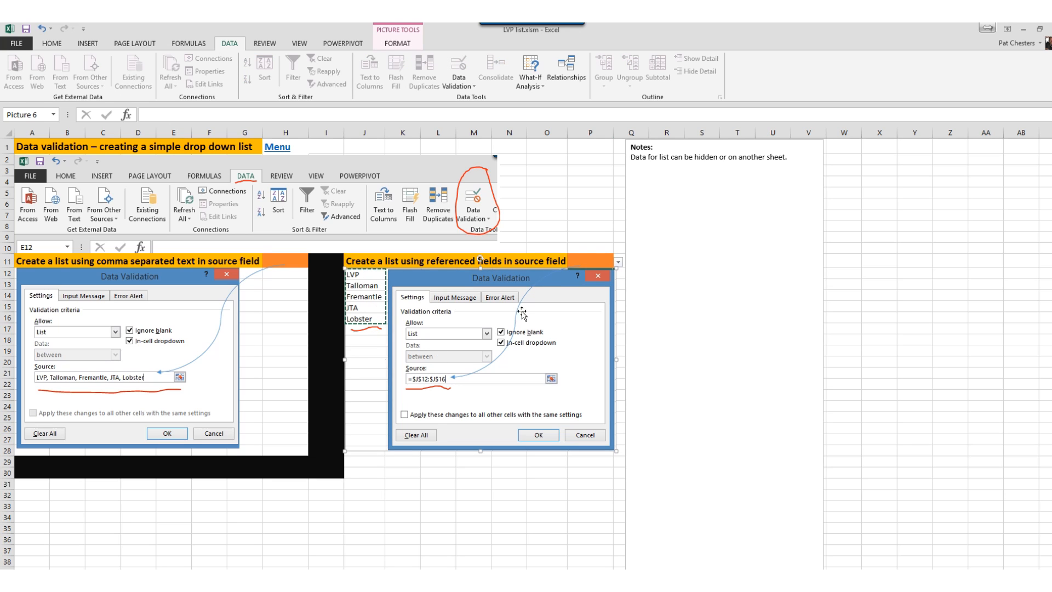
click(551, 238)
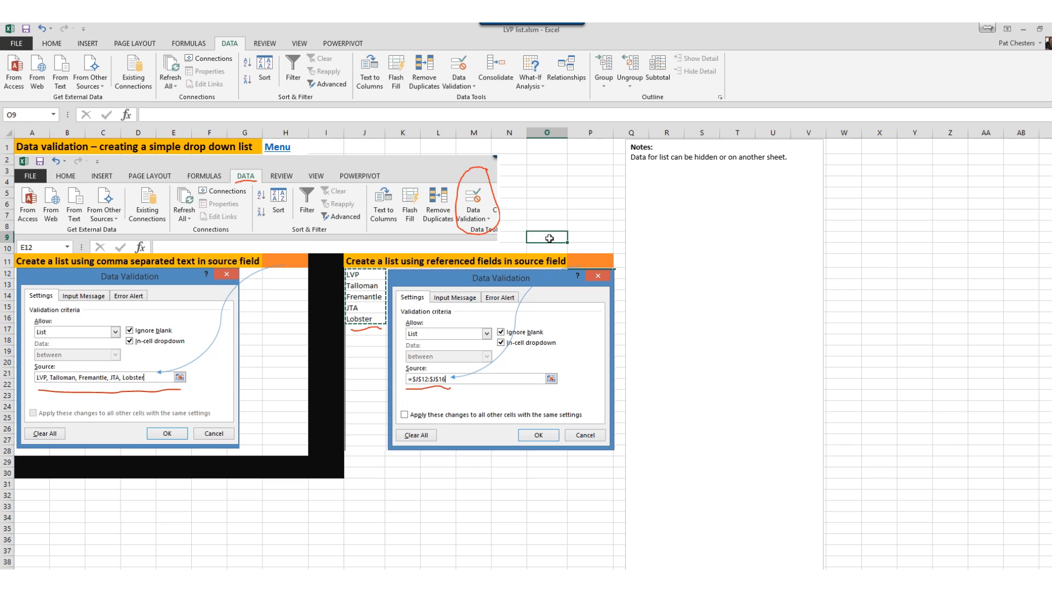
click(300, 262)
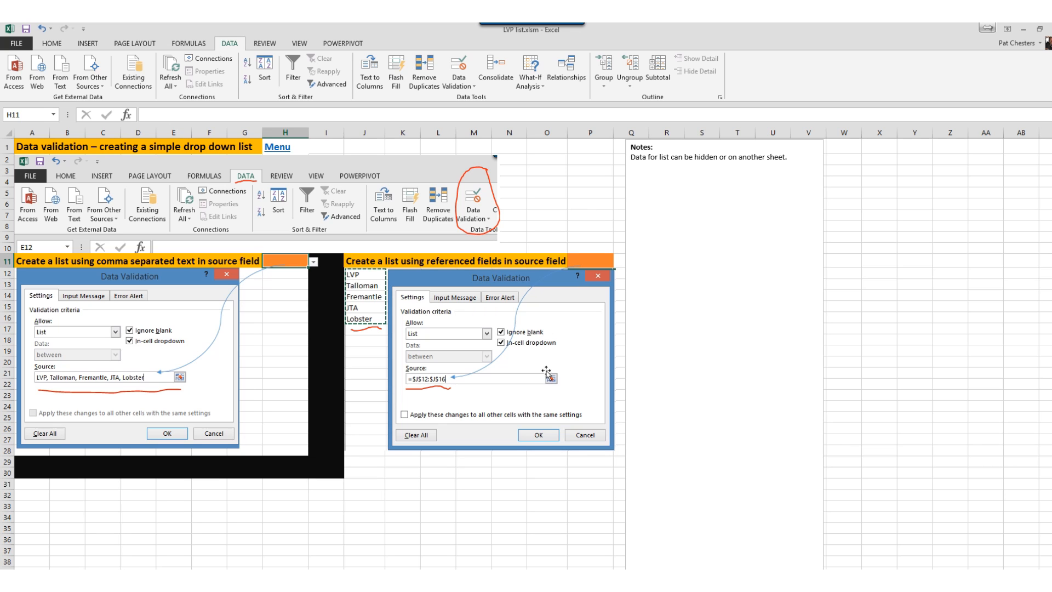
mouse_move(538, 30)
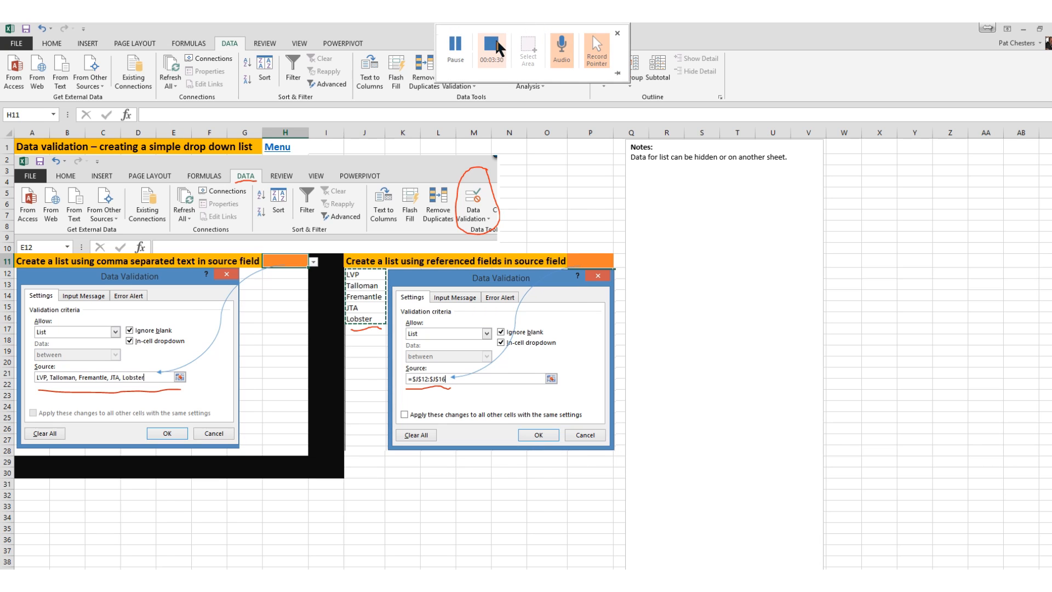
click(492, 43)
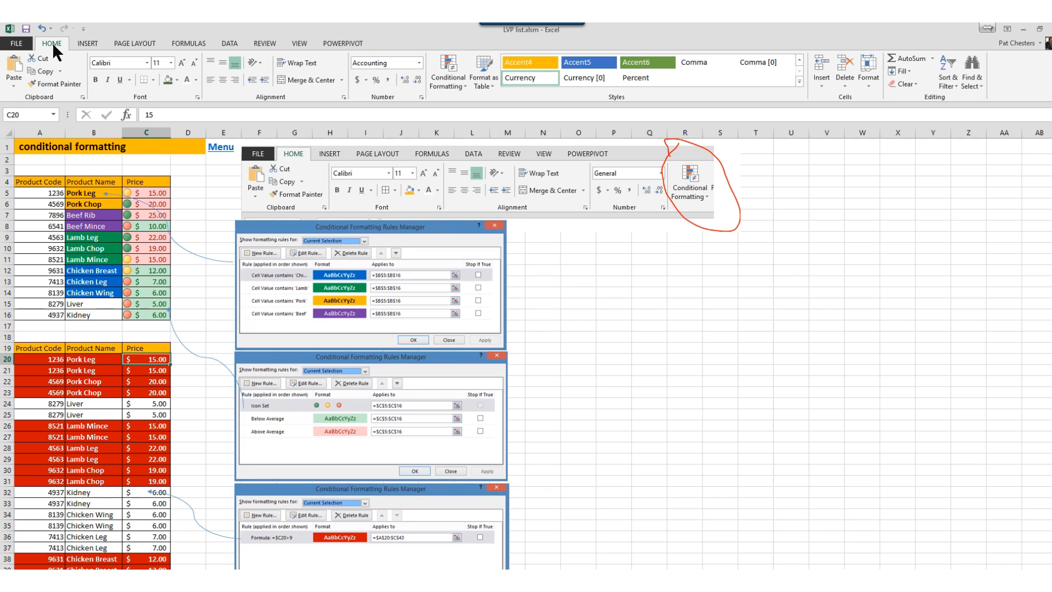
On the conditional formatting sheet, look over the Conditional Formatting options and the rule types available for a new rule on cell B5
click(449, 75)
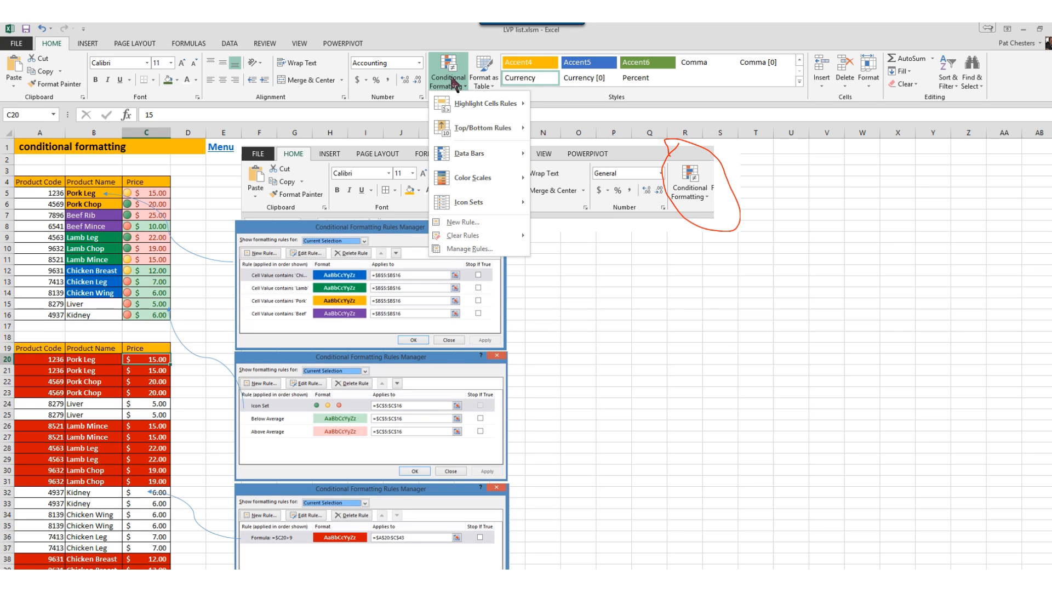
click(669, 334)
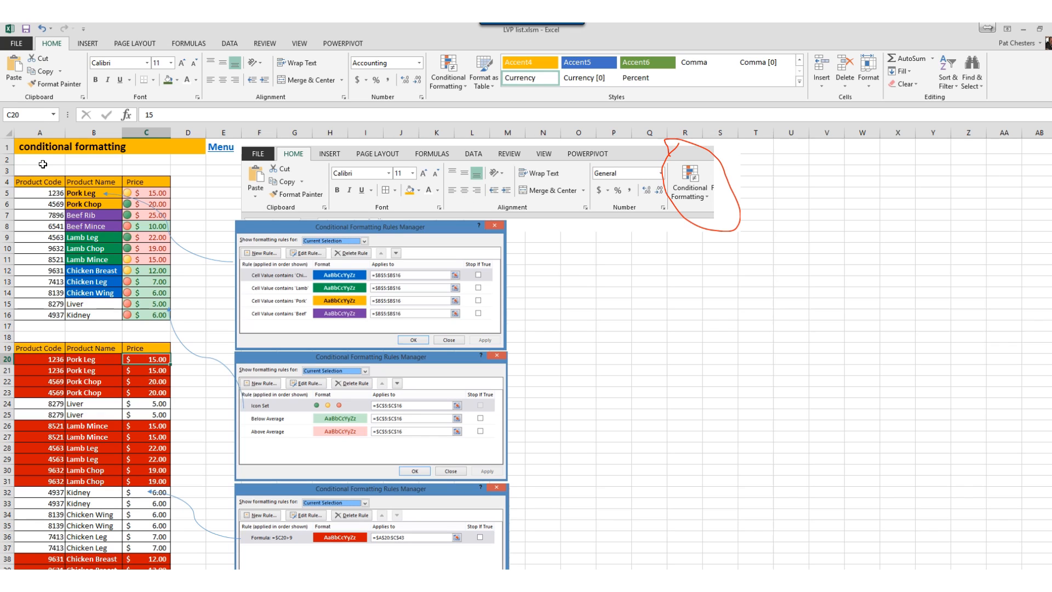
click(77, 194)
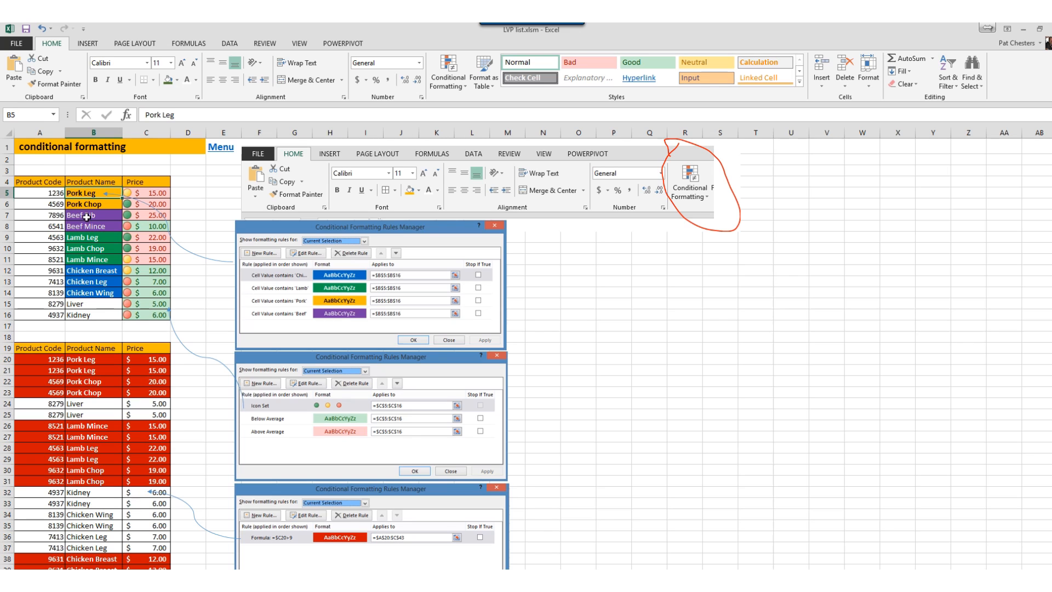
click(447, 87)
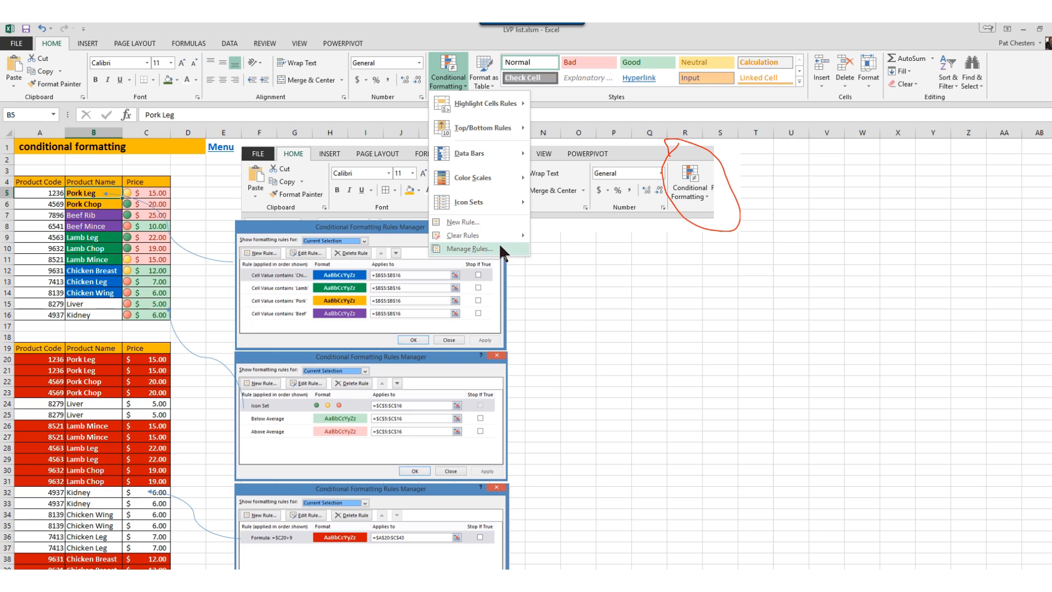
click(470, 223)
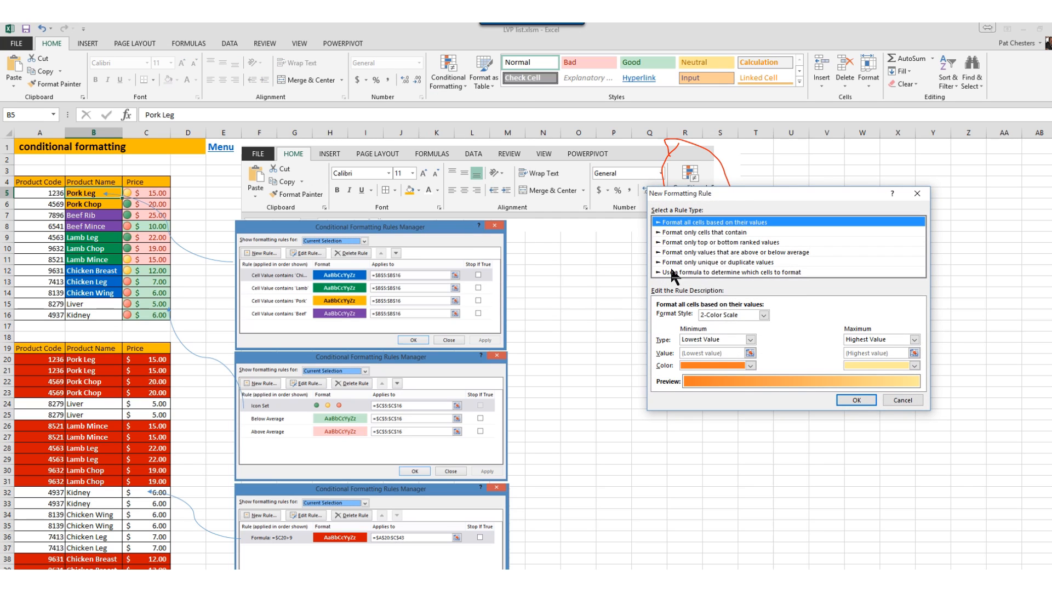
click(910, 400)
Review the conditional formatting rules applied to cell B5 and inspect the definition of the rule for cells containing Chicken
click(454, 81)
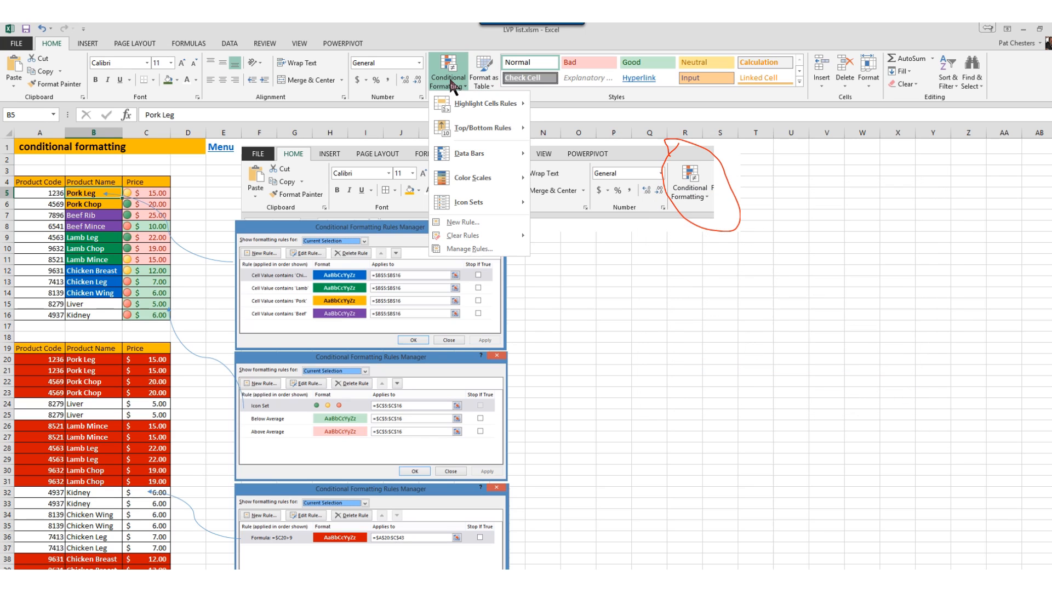
click(477, 247)
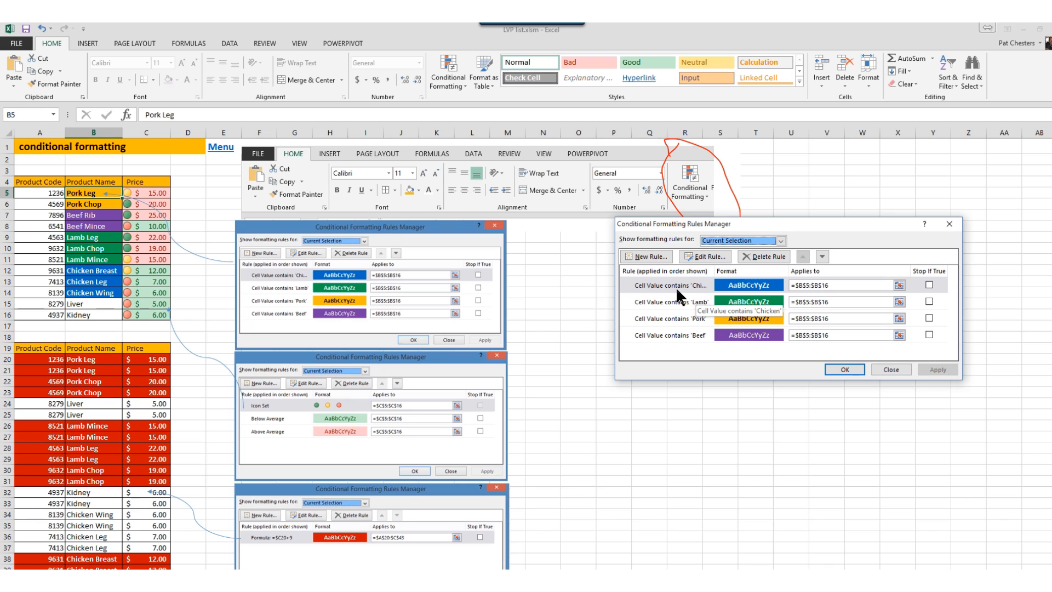
click(692, 287)
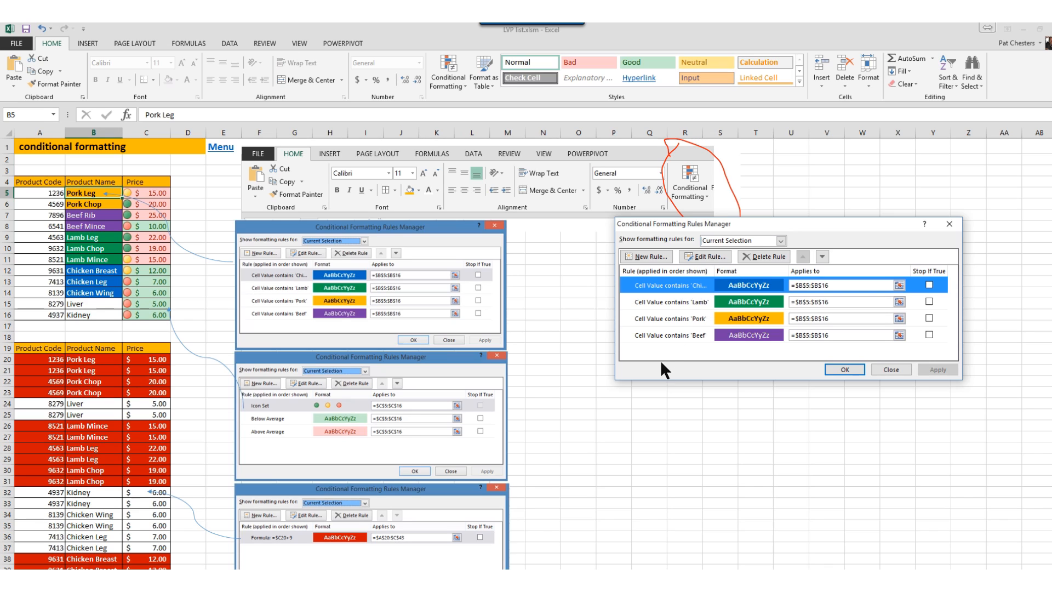
click(707, 256)
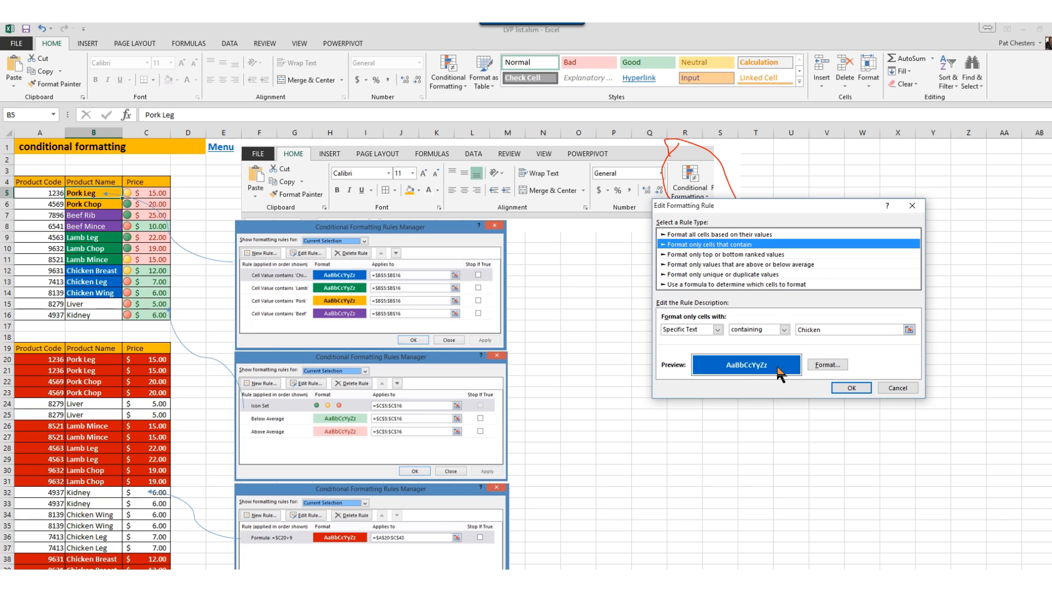
click(844, 382)
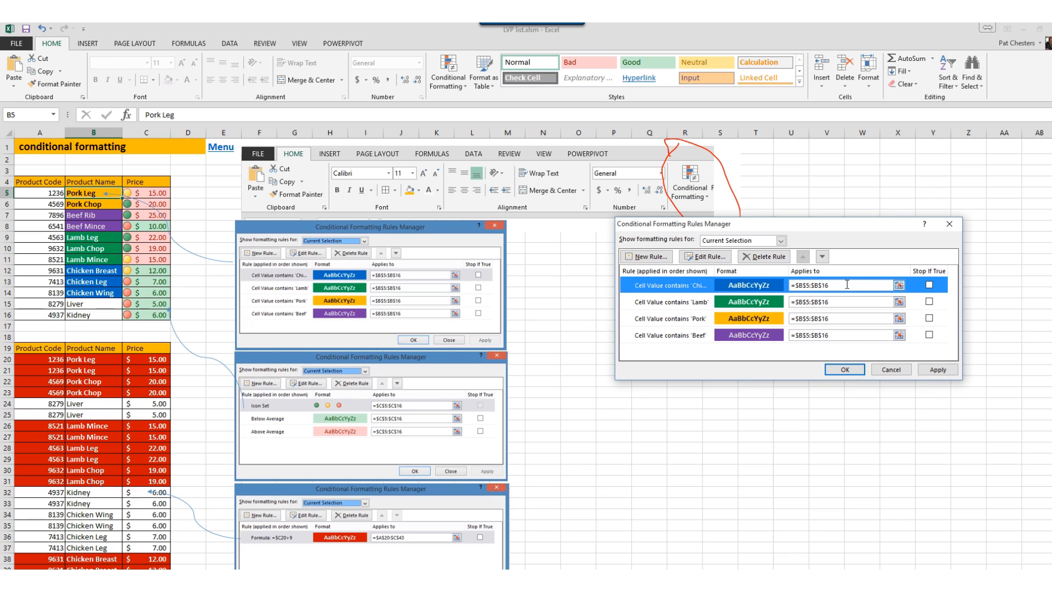
Inspect the rule definition for cells containing Lamb, look over the Pork and Beef rules, and close the rules manager without changes
click(666, 303)
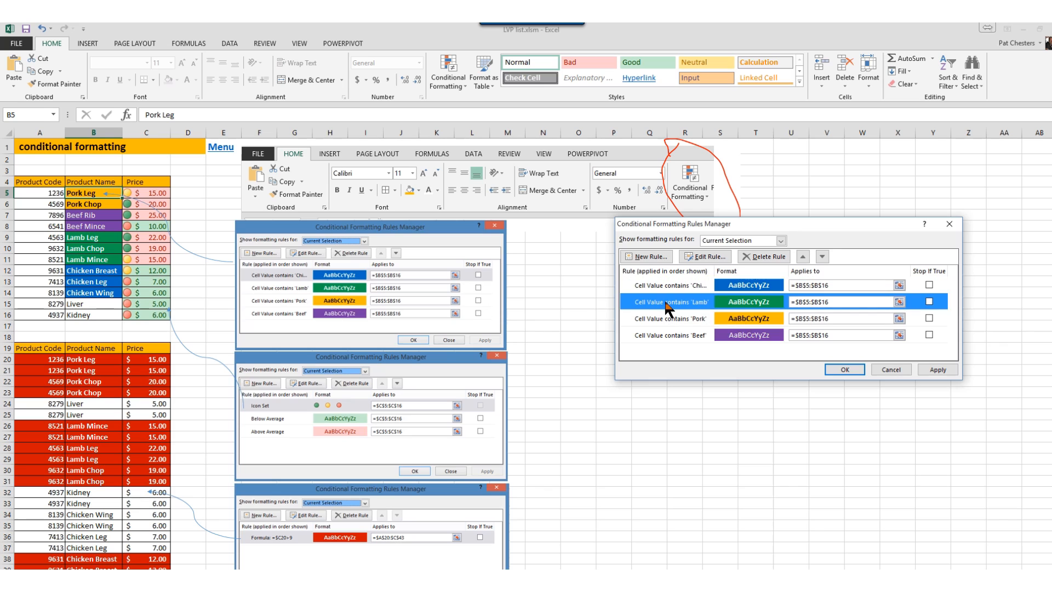
click(705, 258)
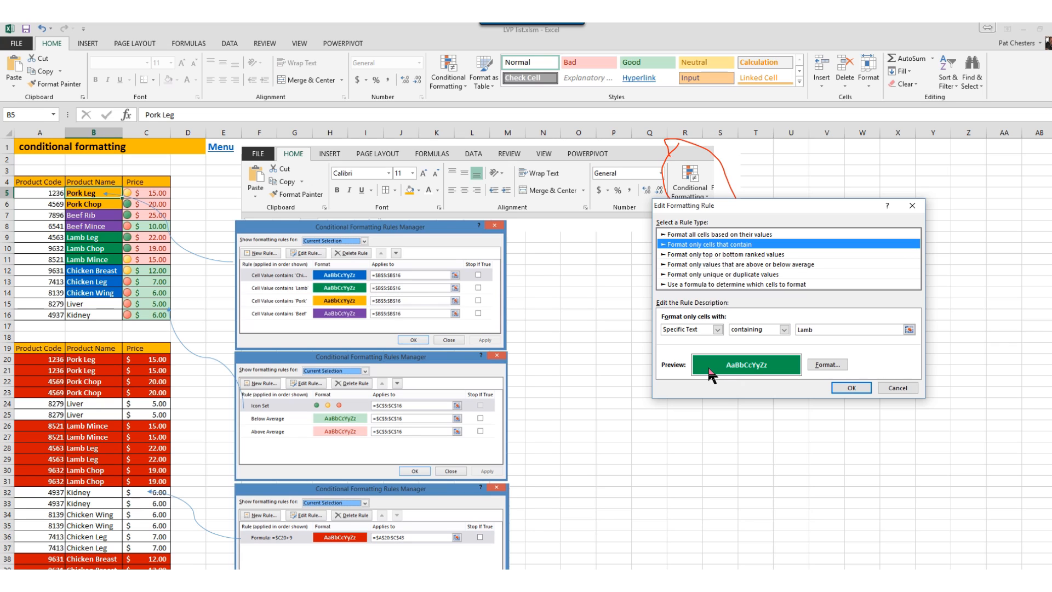
click(852, 386)
click(679, 321)
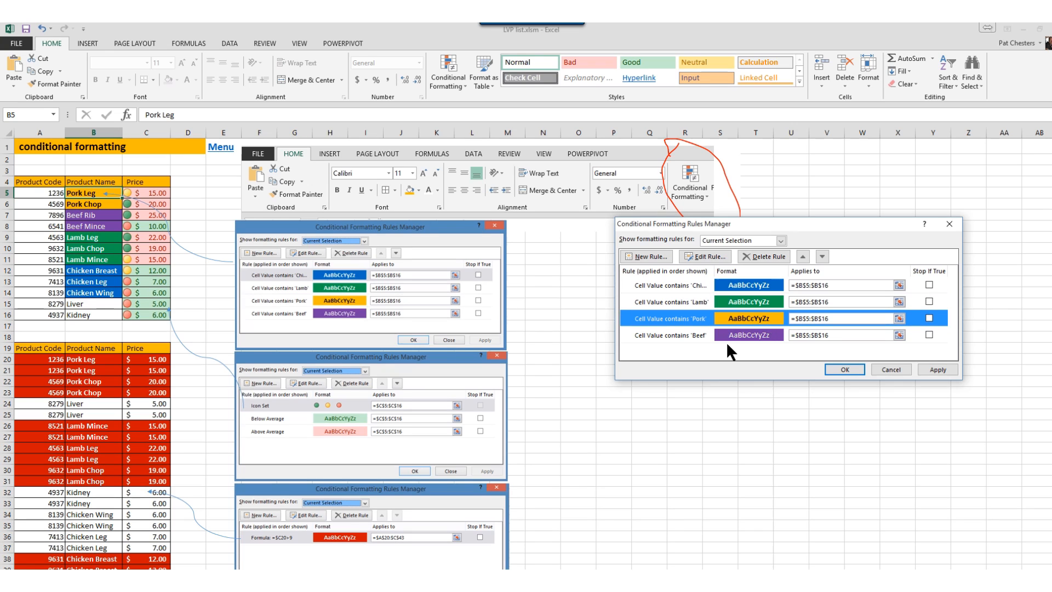
click(684, 337)
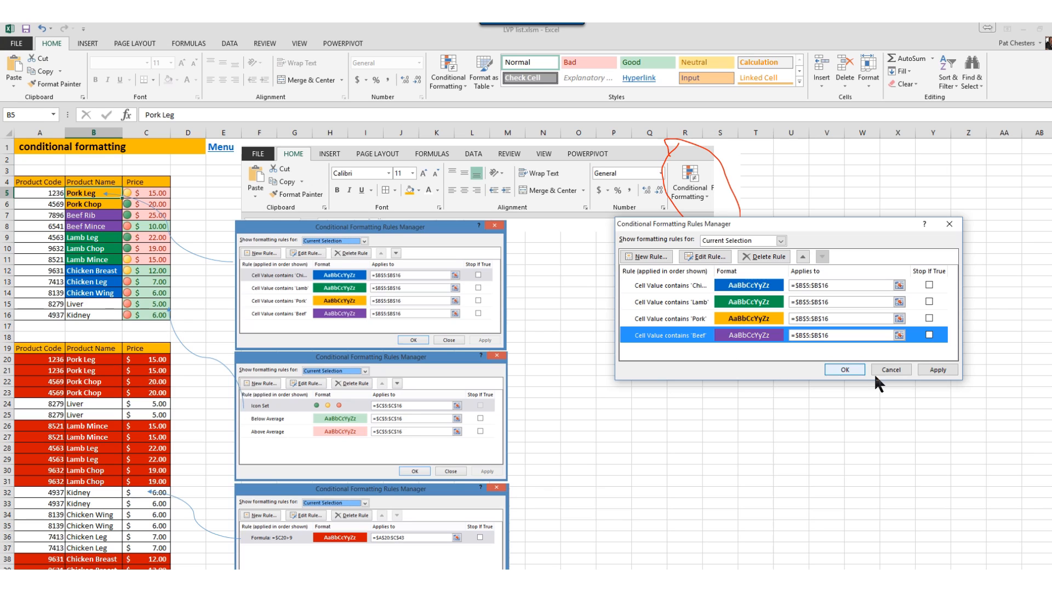
click(893, 371)
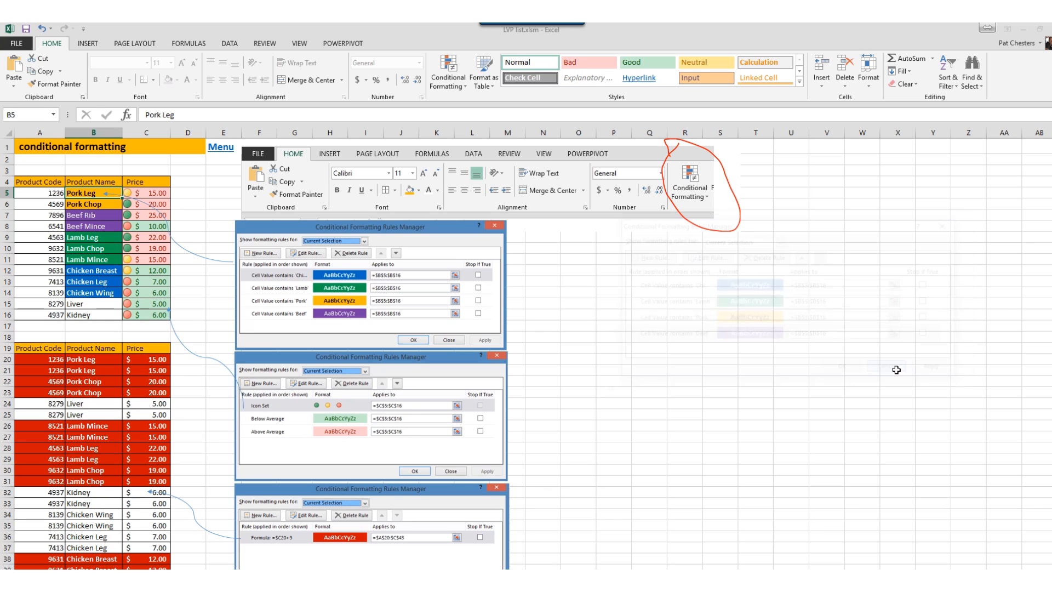
Review the conditional formatting rules applied to cell C5 and inspect the Icon Set rule's available icon styles and value thresholds
click(155, 195)
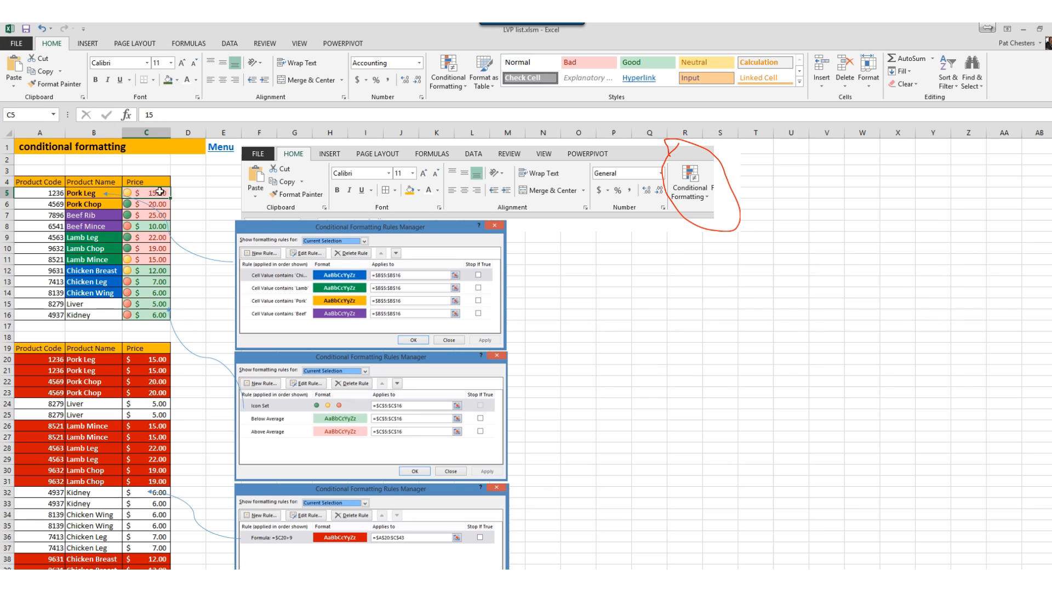
click(448, 82)
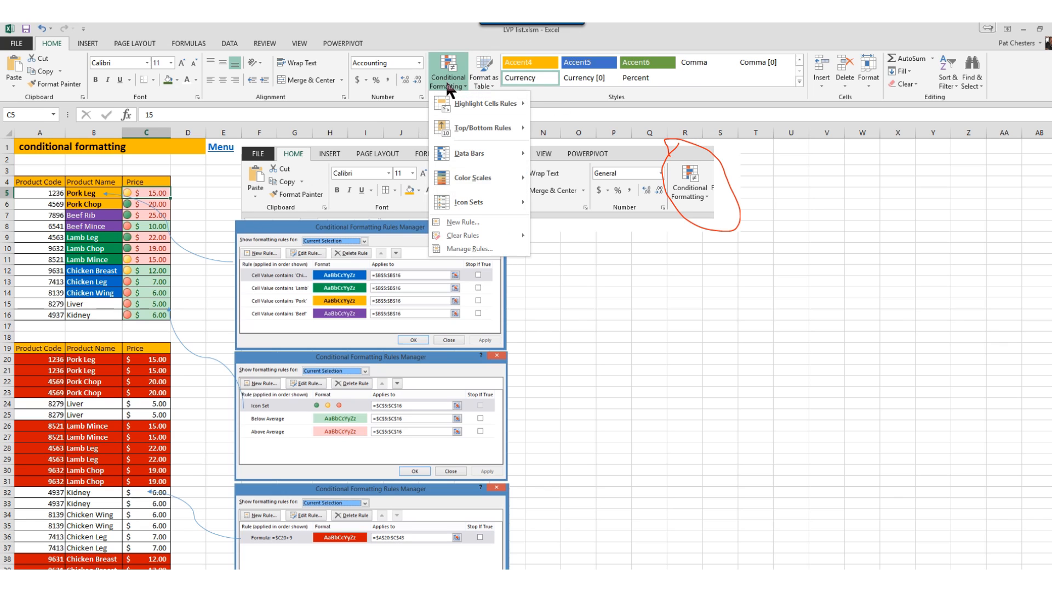
click(469, 247)
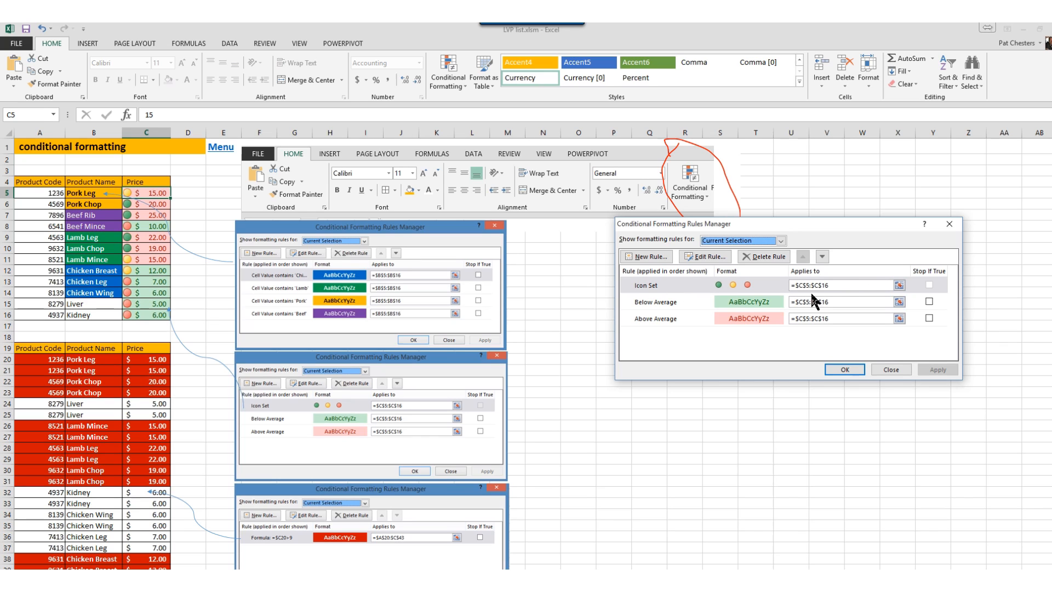
click(701, 257)
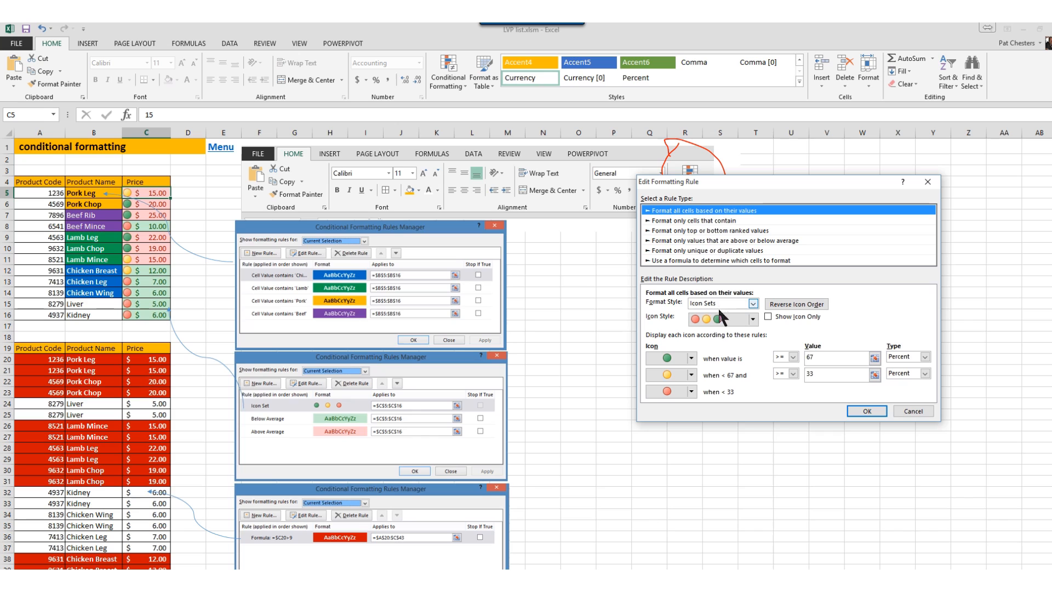
click(754, 318)
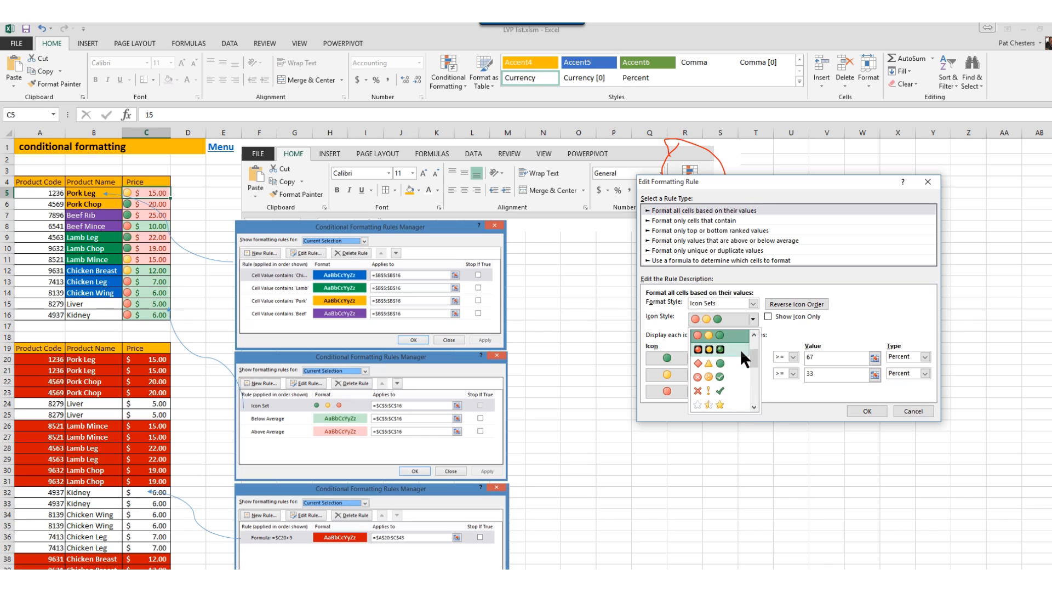
click(751, 318)
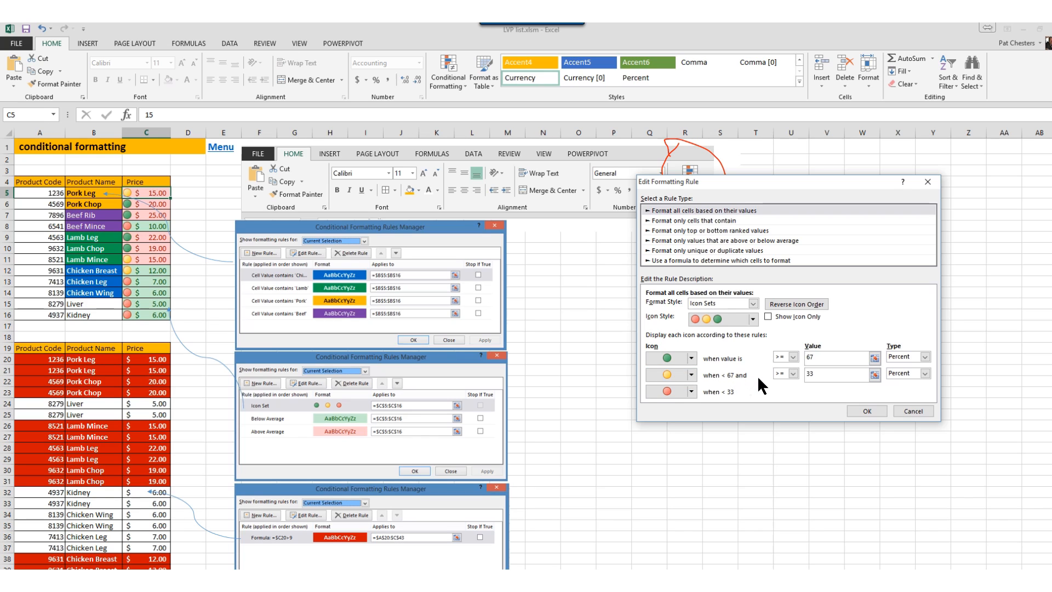
click(816, 376)
click(870, 411)
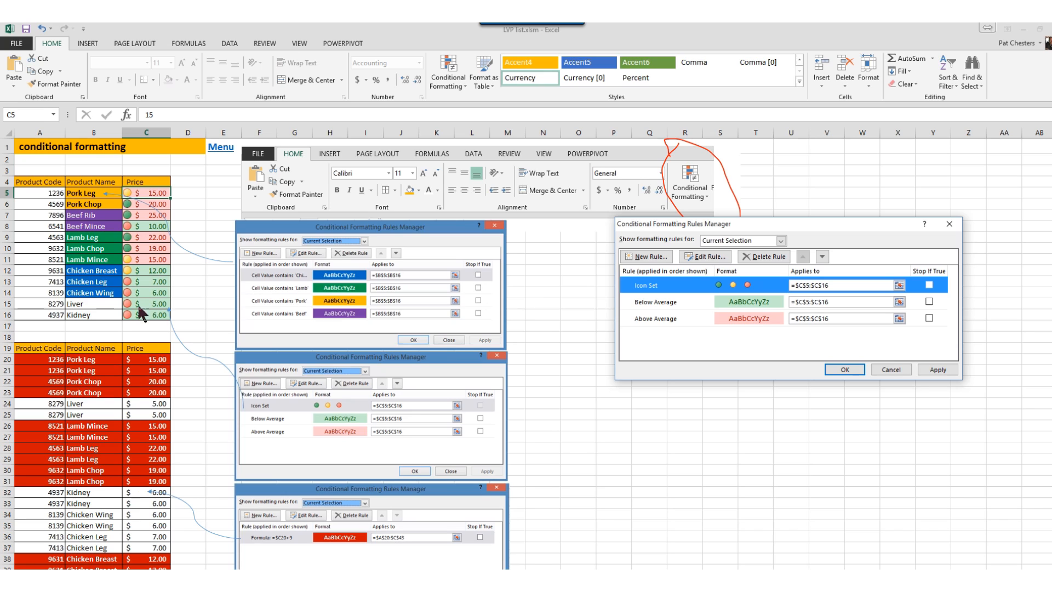
Inspect the definition of the Above Average rule for the prices in C5:C16 and close the rules manager
click(734, 320)
click(685, 257)
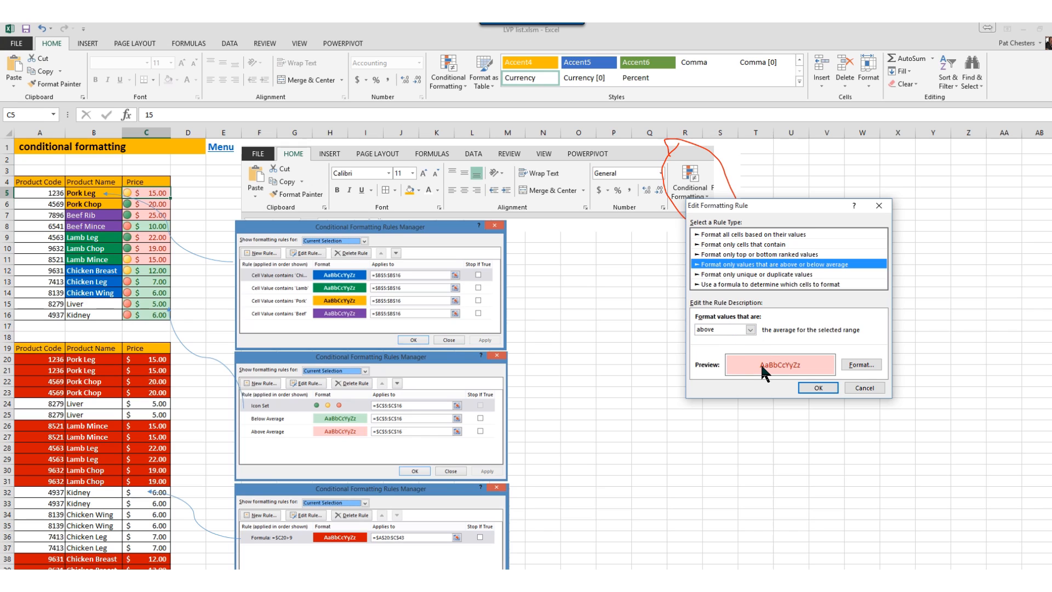
click(818, 387)
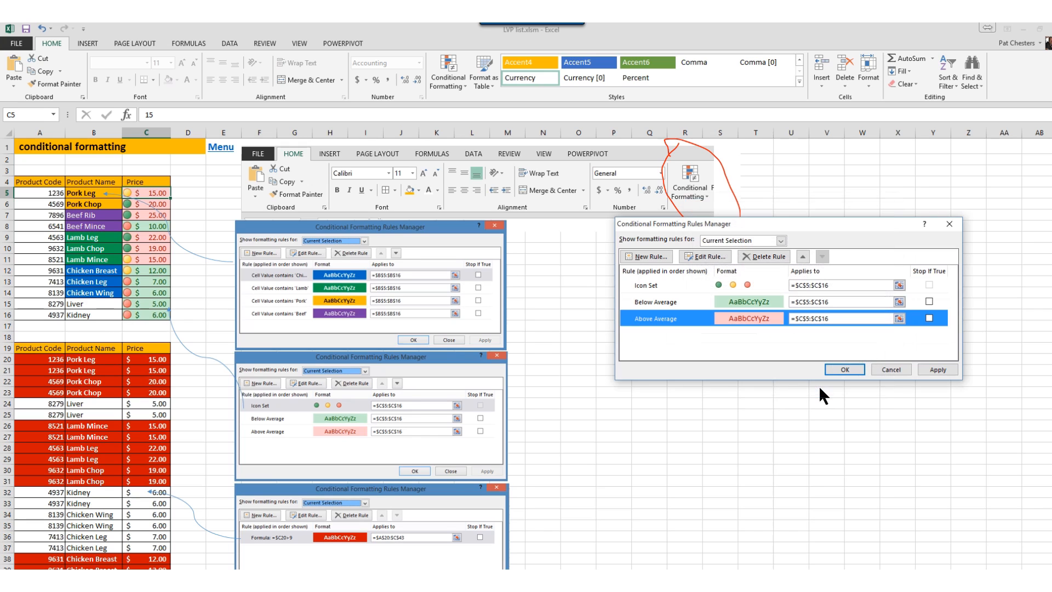
click(846, 371)
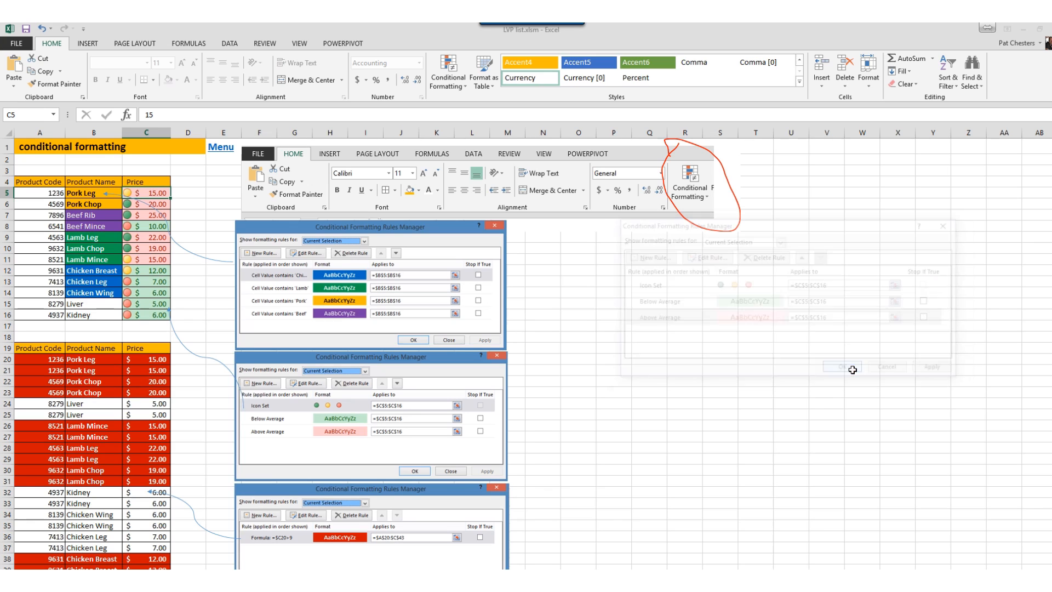
Review the conditional formatting rule applied to cell C20 and inspect its formula and format definition
click(156, 361)
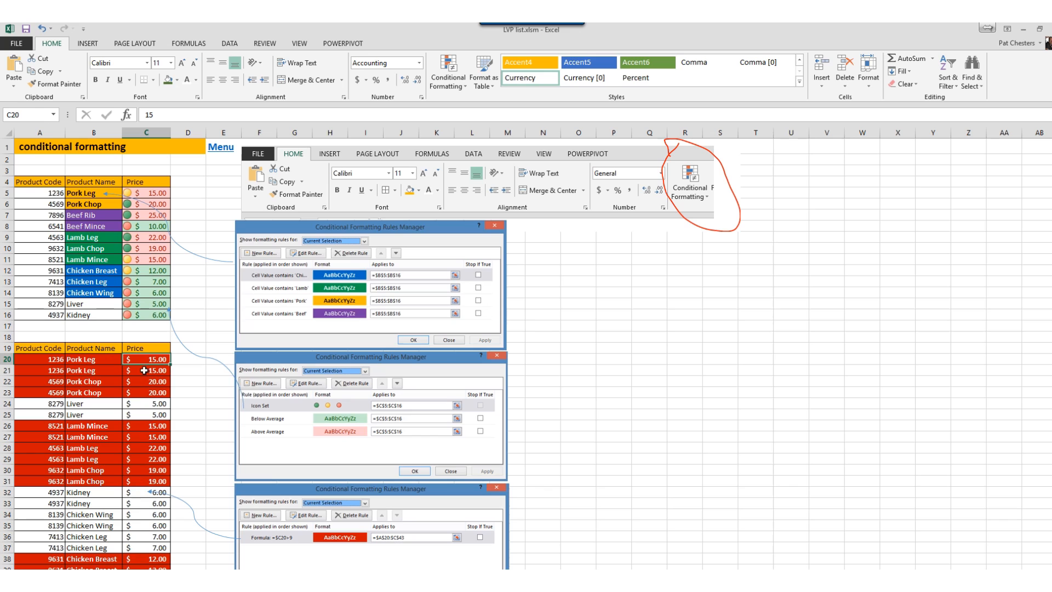
click(449, 82)
click(483, 255)
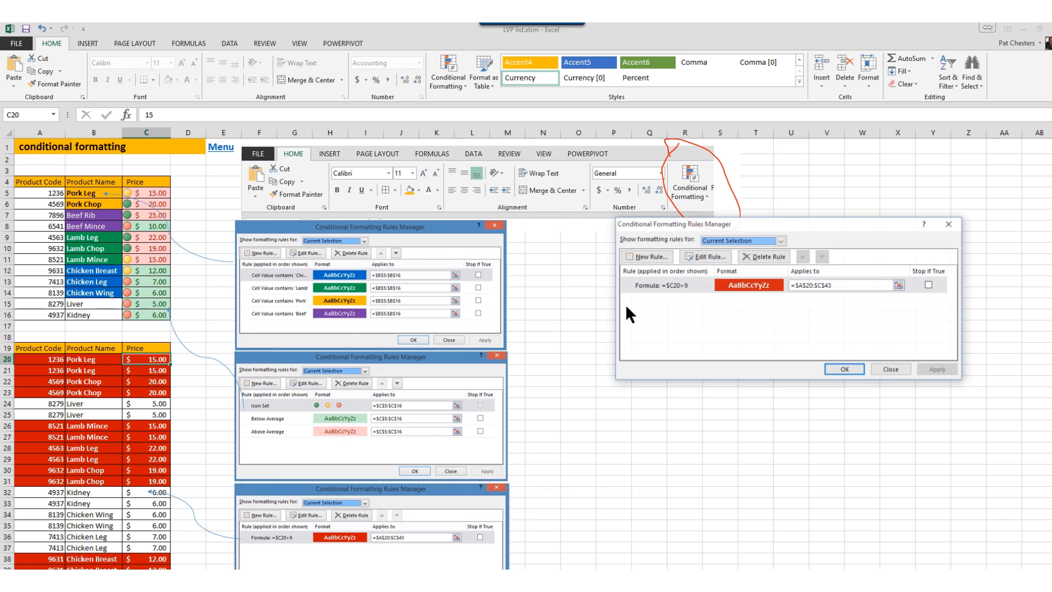
click(705, 256)
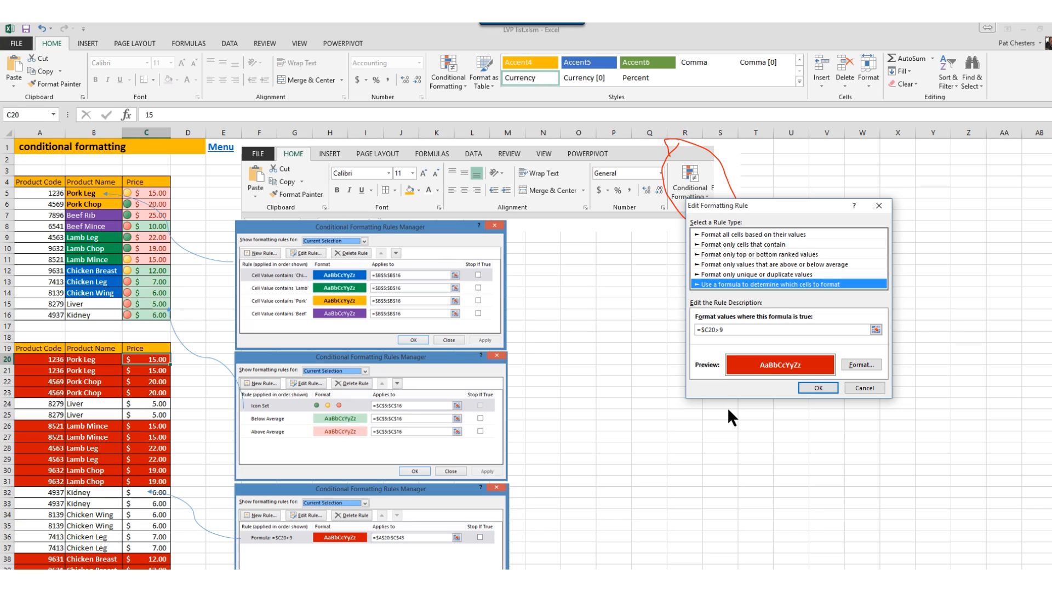
click(816, 388)
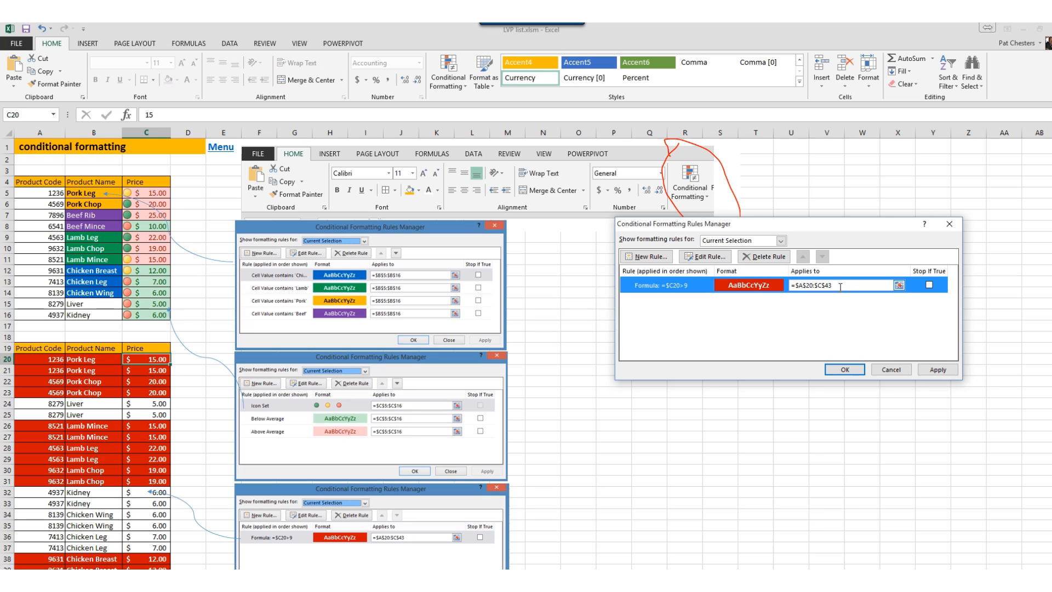
Check on the sheet which cells the formula rule applies to, and close the rules manager without changes
drag(835, 285, 790, 285)
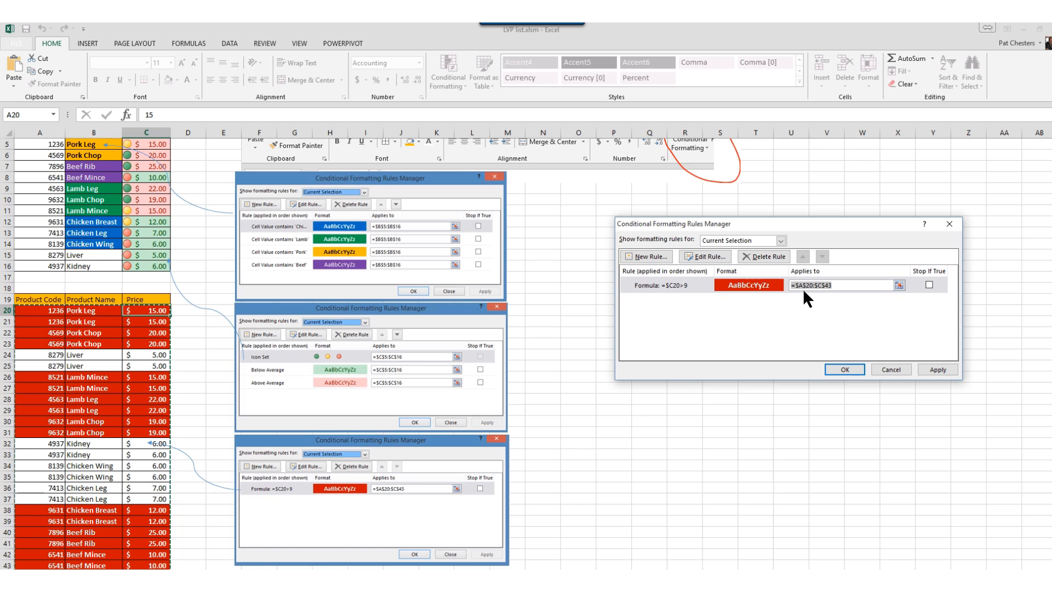
click(825, 286)
click(891, 368)
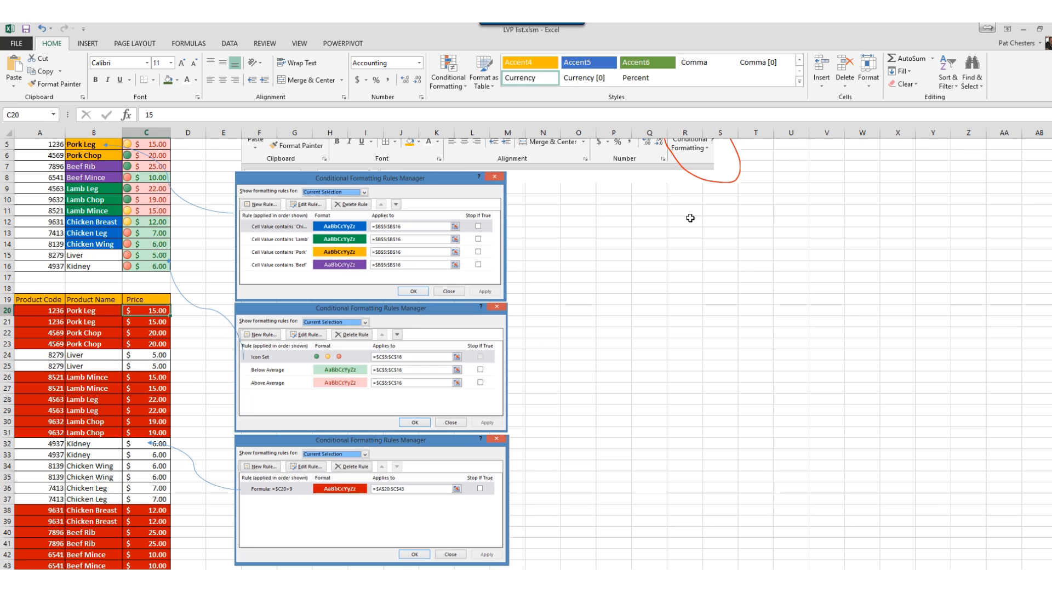
scroll(687, 221, up, 2)
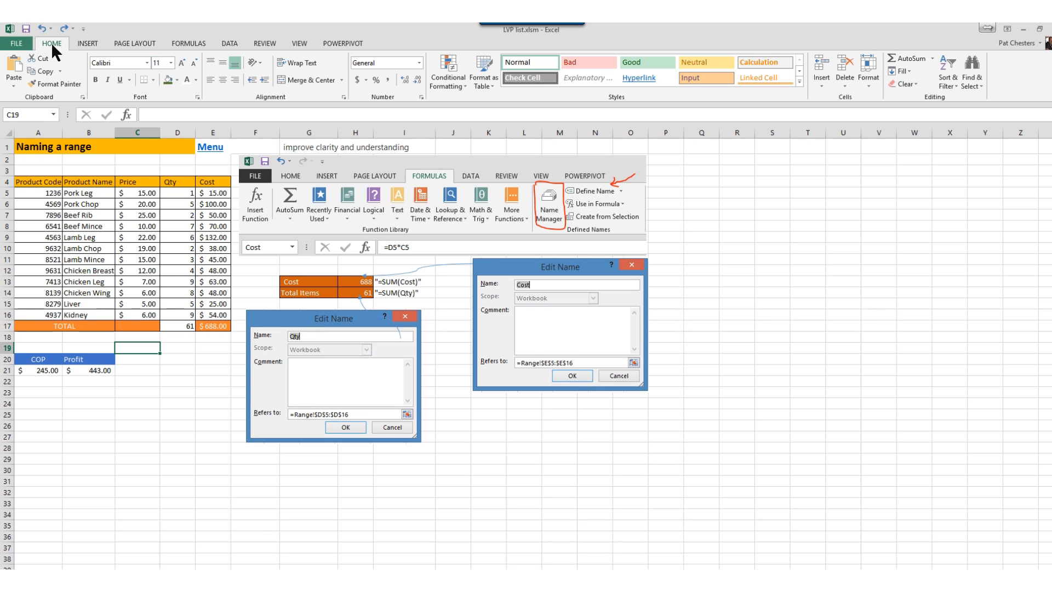
On the Naming a range sheet, bring up the Name Manager to view the workbook's defined names
click(185, 44)
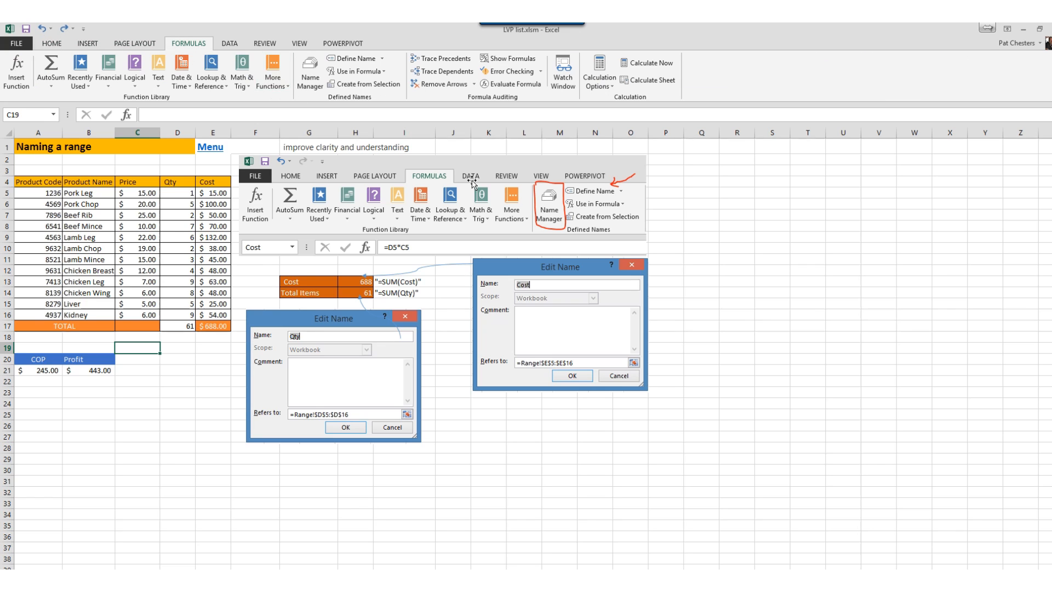
click(316, 73)
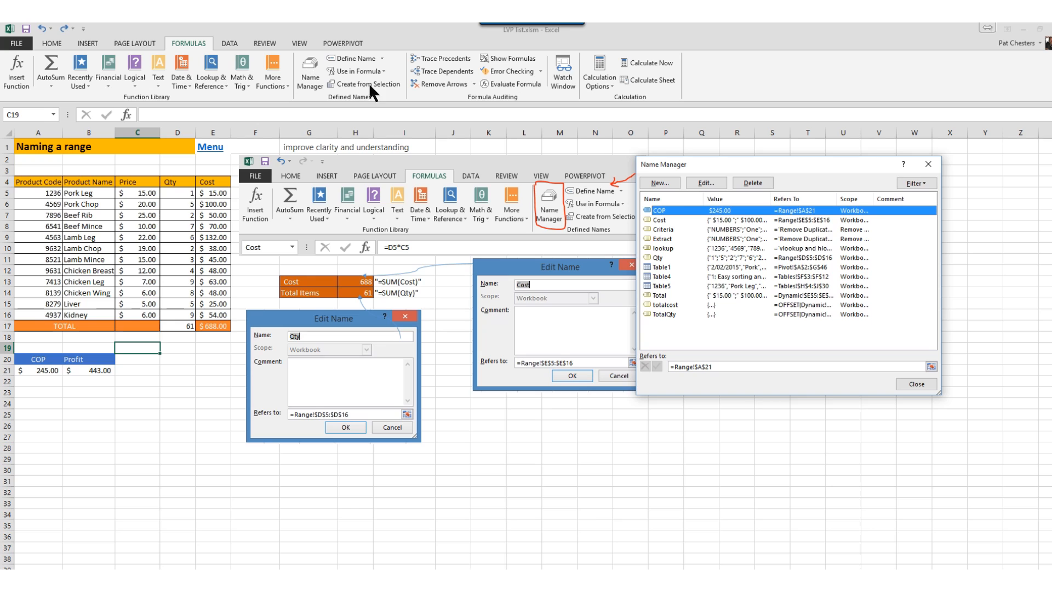
Try to define a workbook-scoped name Fred that refers to the Qty values in D5:D16
click(671, 185)
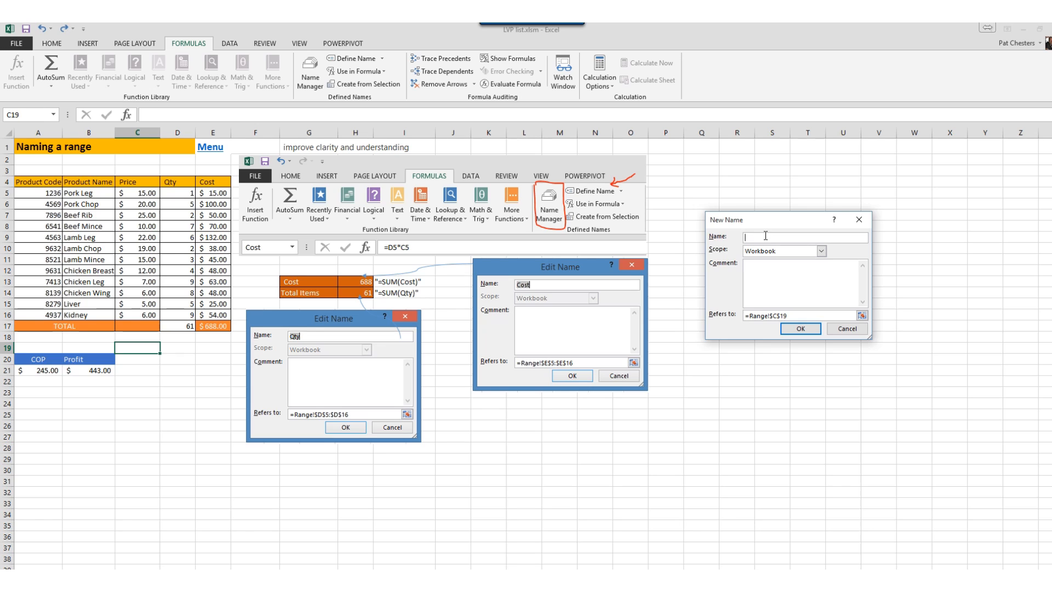
click(806, 315)
drag(806, 316, 744, 316)
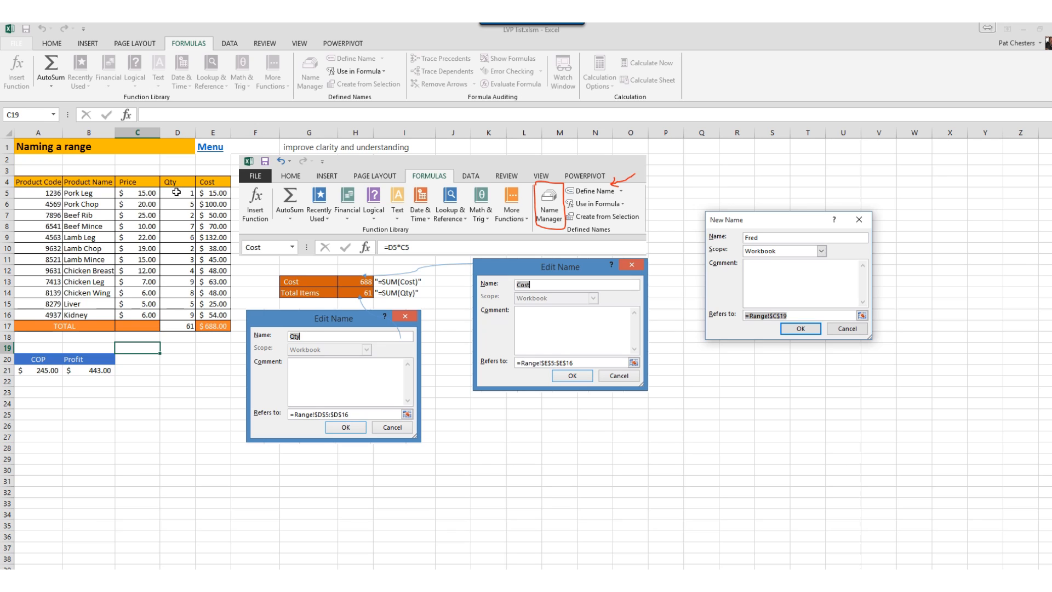
drag(177, 192, 177, 312)
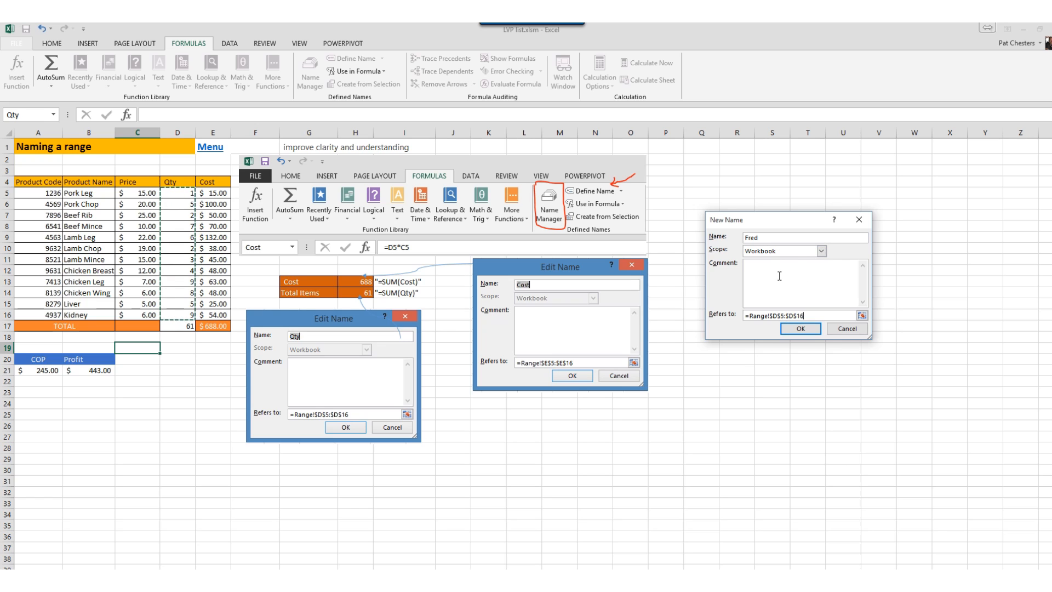
click(837, 328)
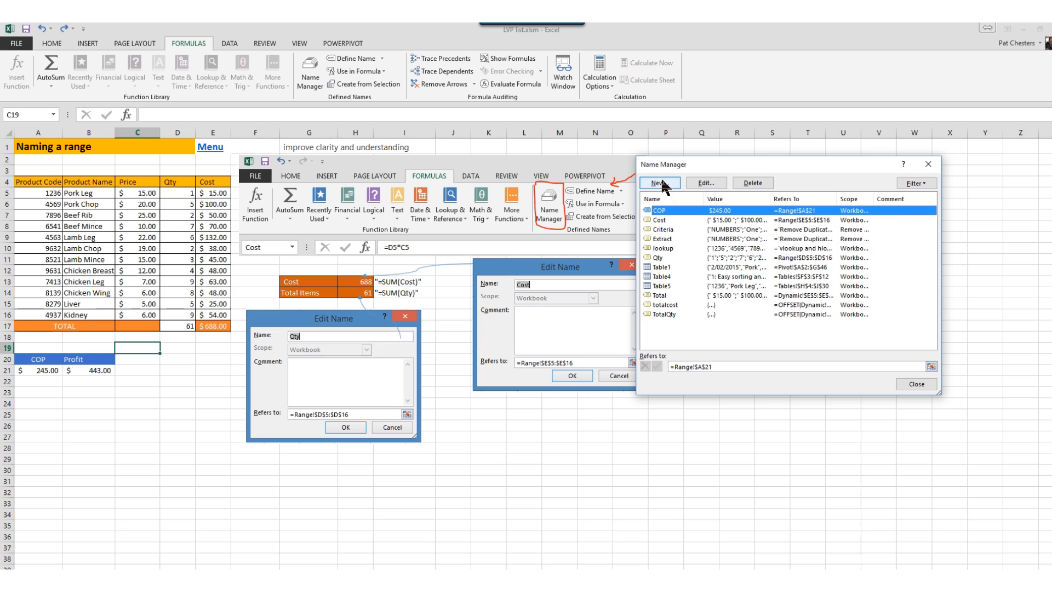
Inspect the definitions and referenced ranges of the names Cost and Qty, and close the Name Manager without changes
click(662, 220)
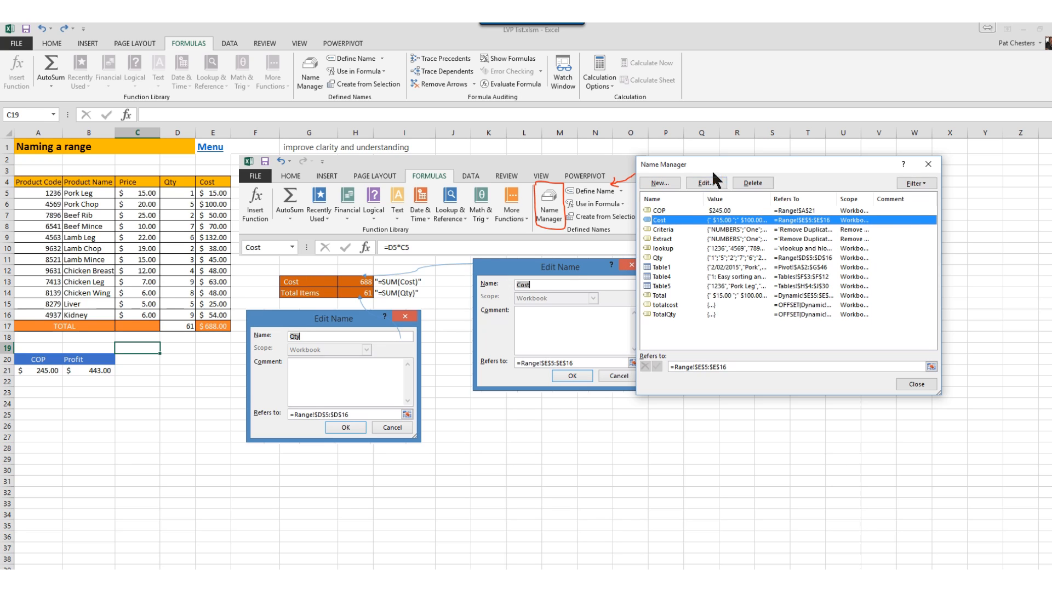
click(706, 184)
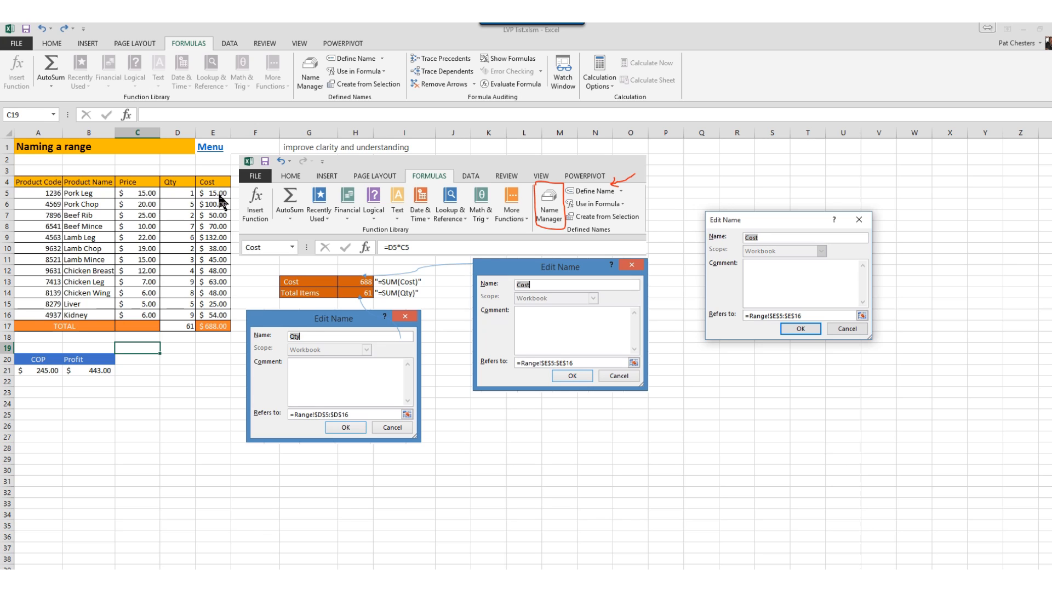
click(846, 328)
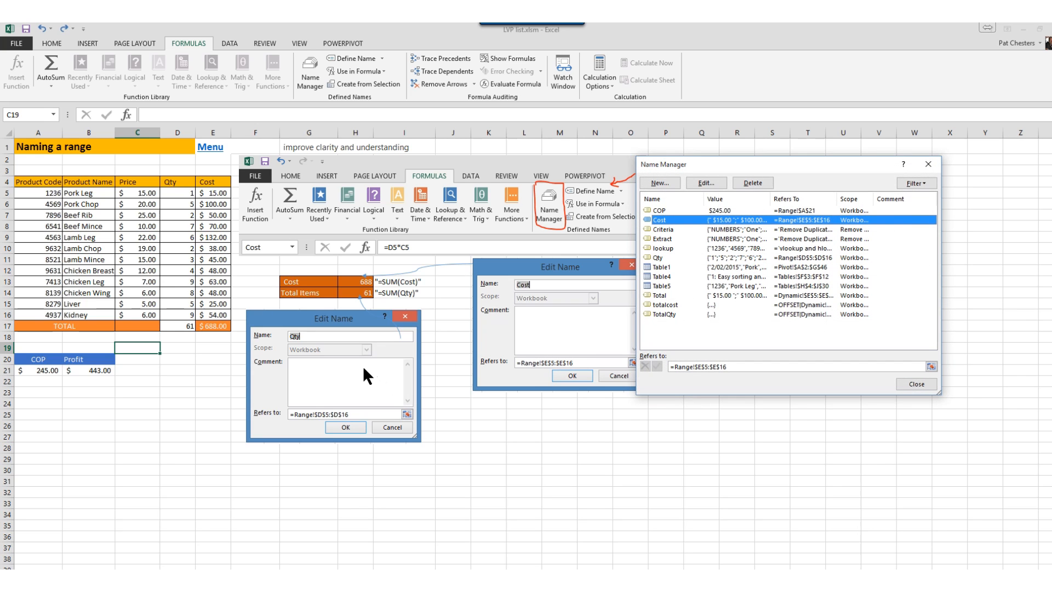
click(657, 258)
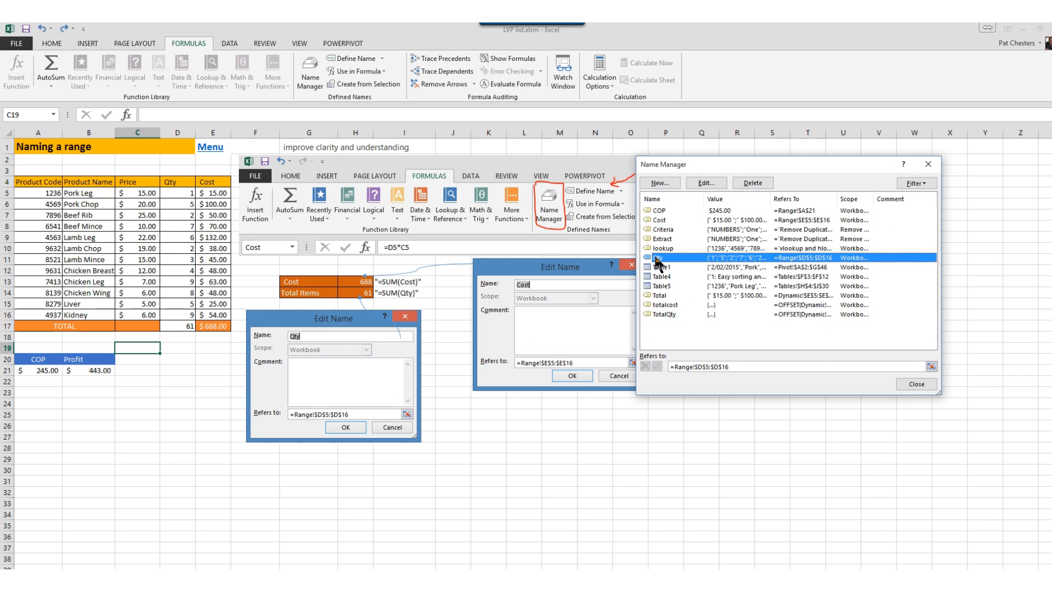
click(712, 183)
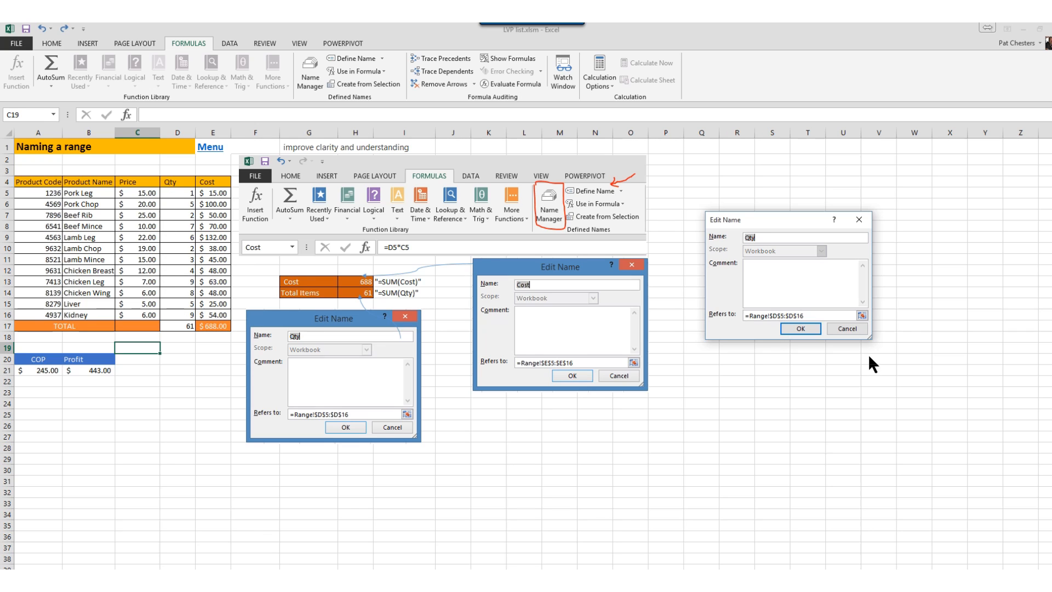
click(849, 328)
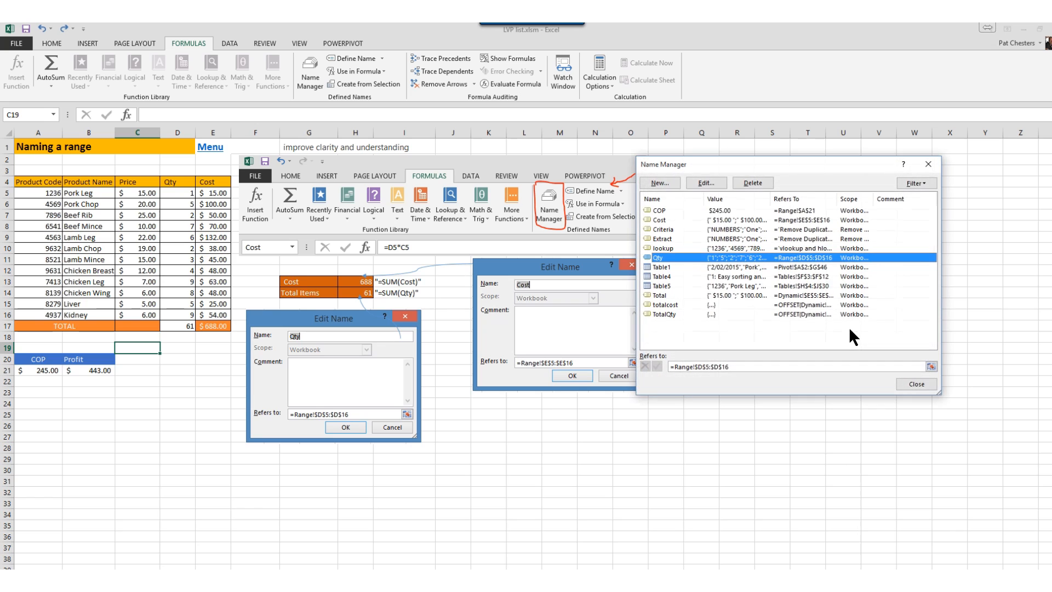
click(915, 382)
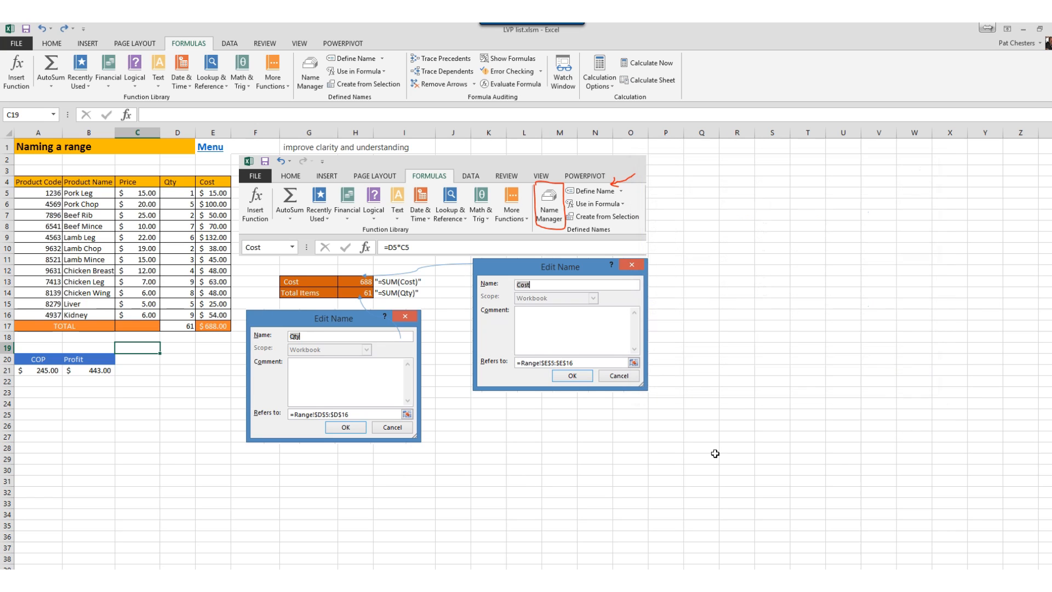
Inspect how the Cost and Total Items cells in H13 and H14 use the defined names in their SUM formulas
click(364, 282)
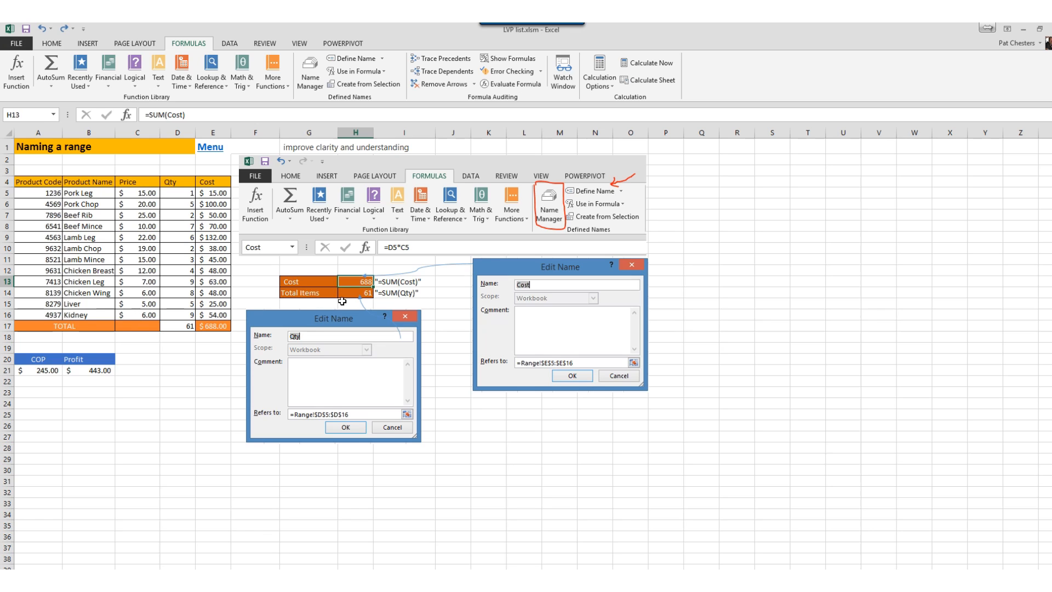
click(407, 282)
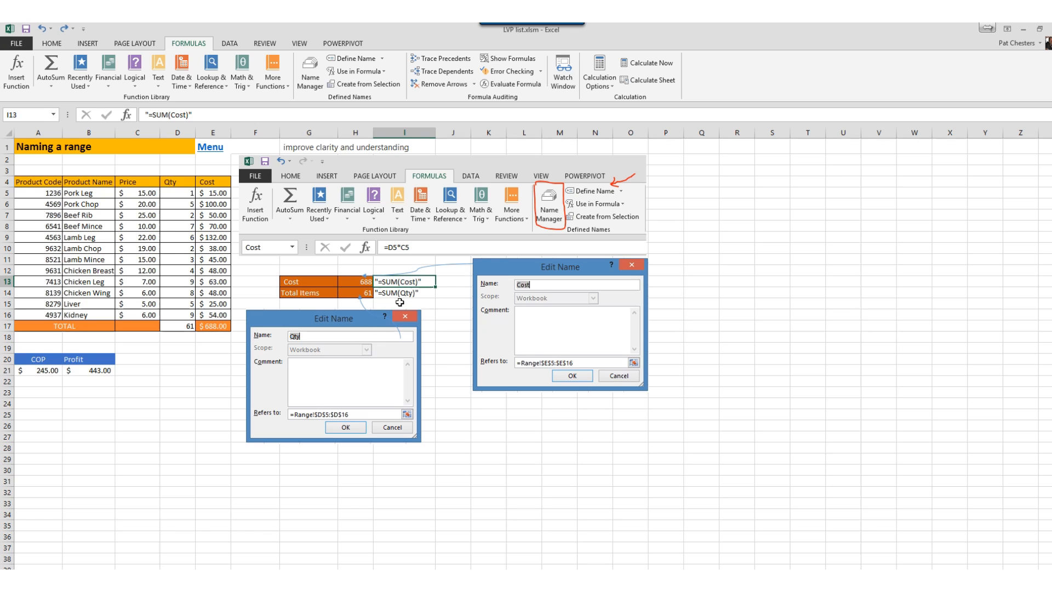
click(360, 294)
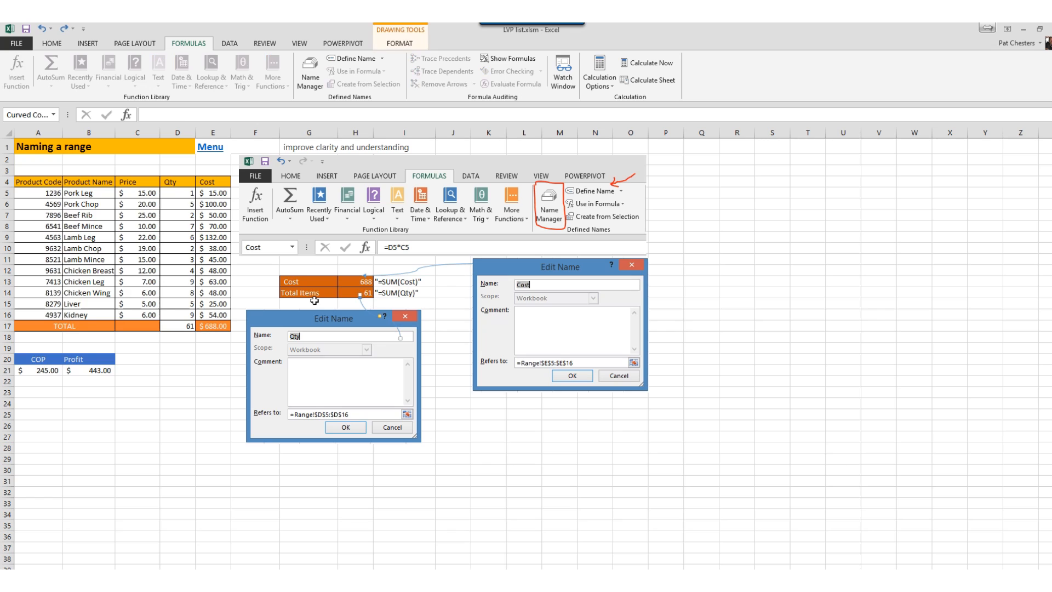
click(349, 291)
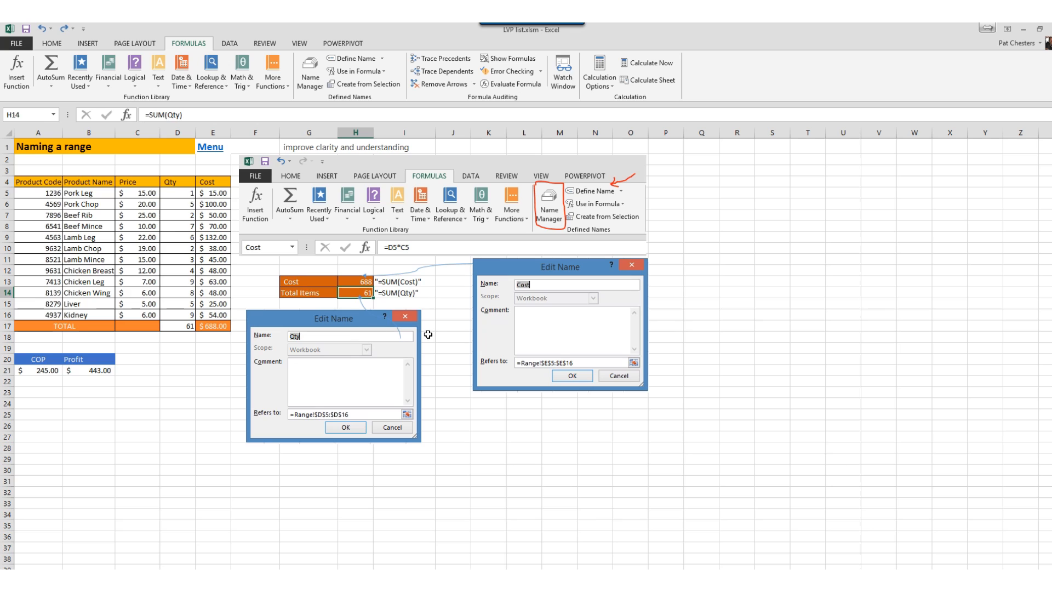
click(346, 280)
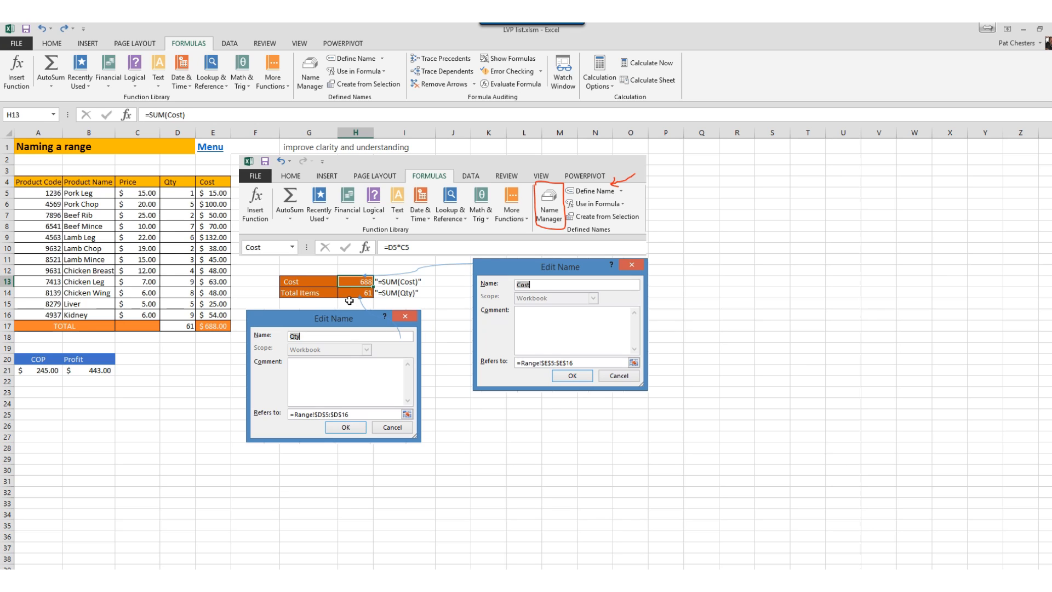
click(345, 291)
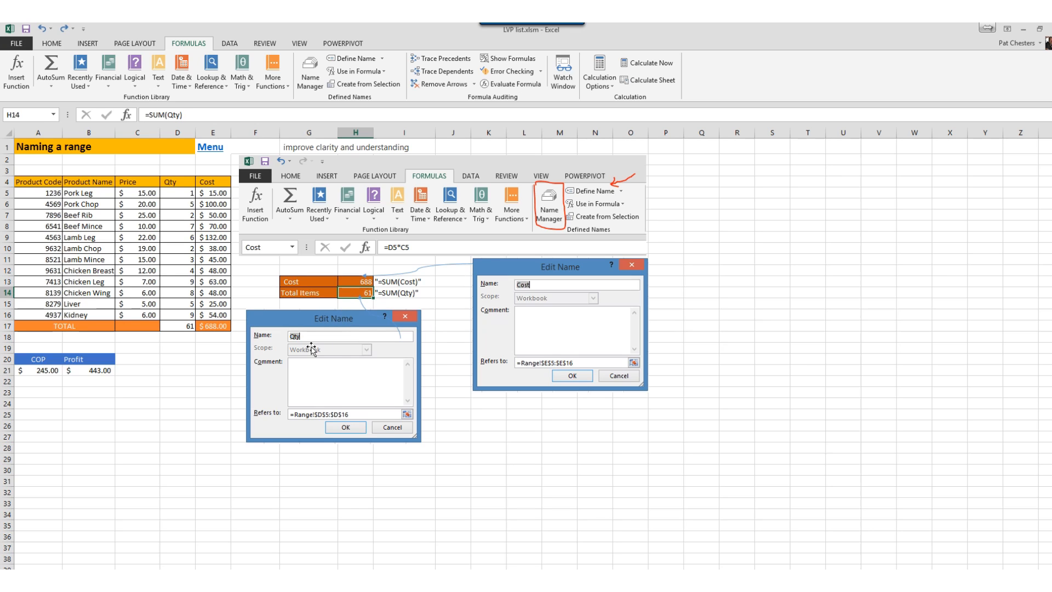
click(345, 281)
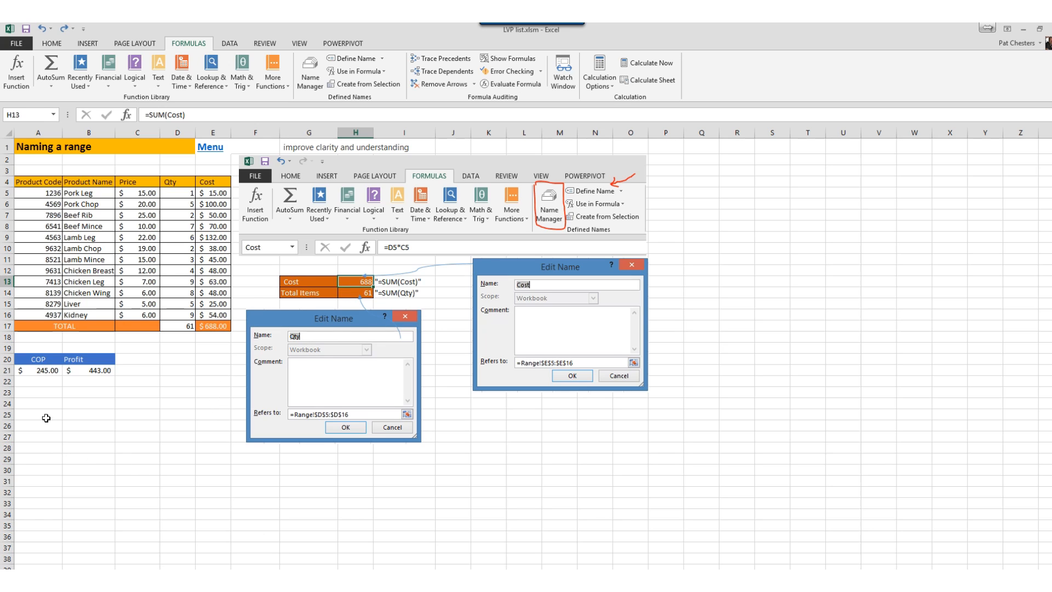
Examine the COP value in A21 and the Profit formula in B21 that uses the names Cost and COP
click(37, 372)
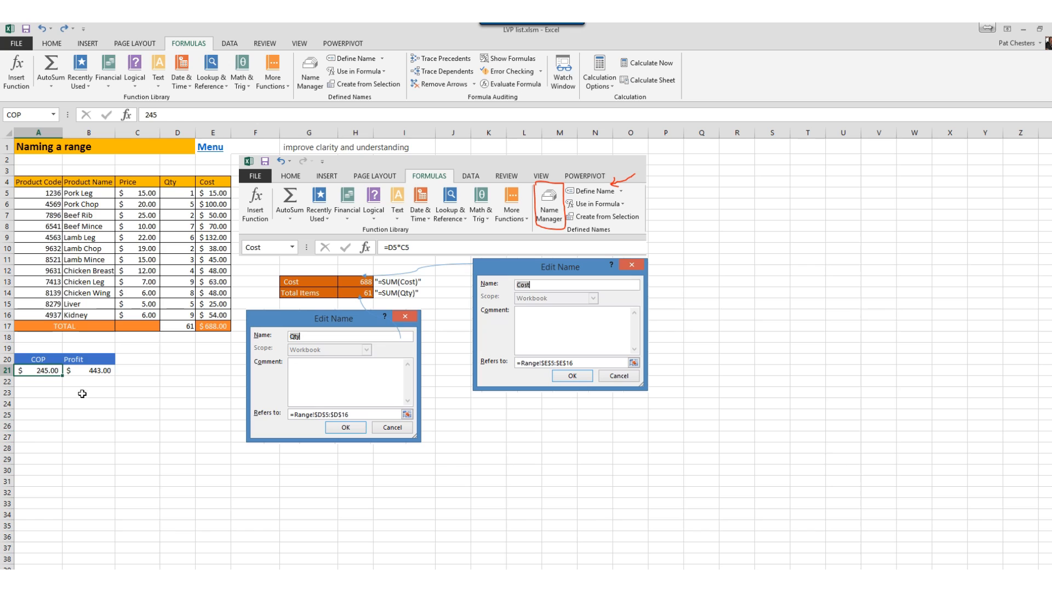
click(85, 372)
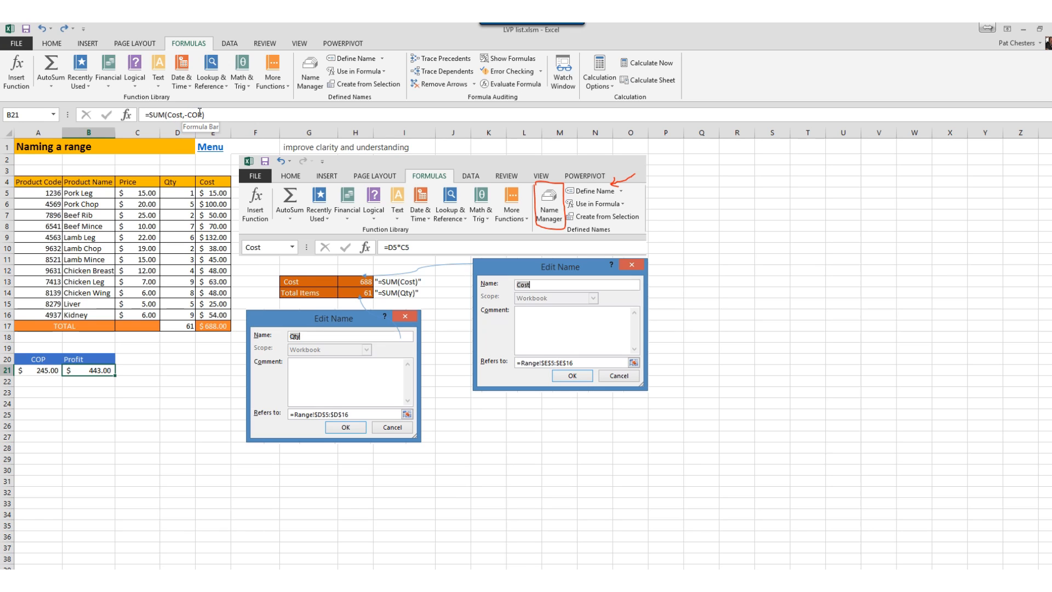
click(47, 372)
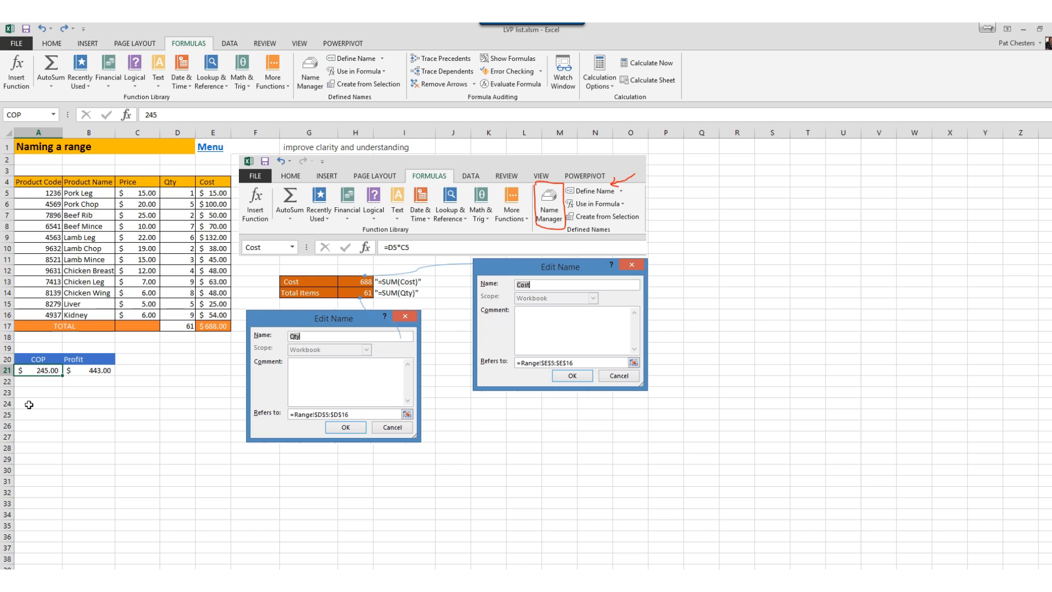
click(75, 372)
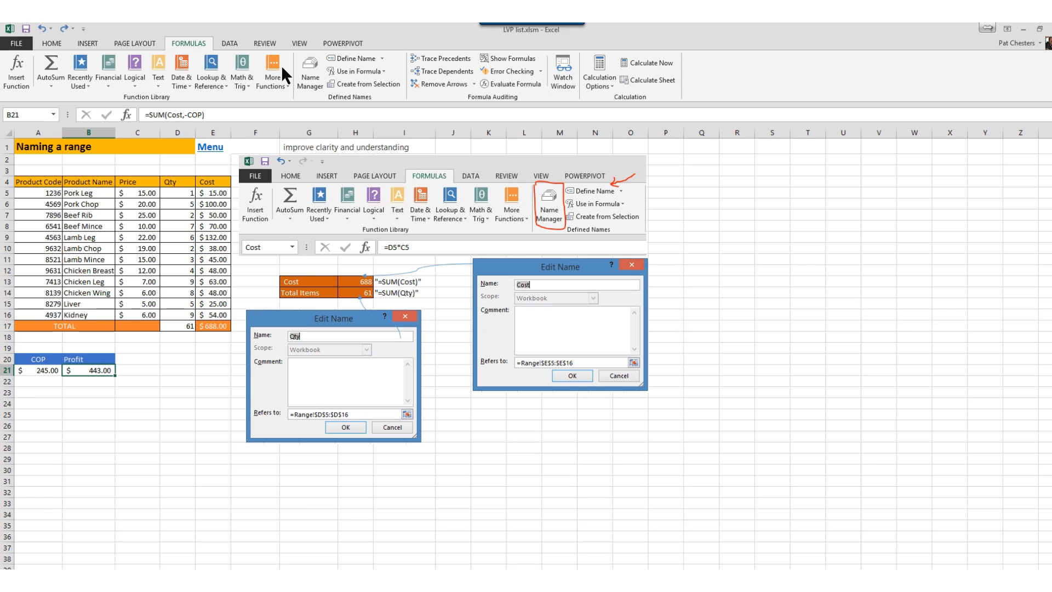
Check which cell the name COP refers to in the Name Manager, and close it without changes
click(310, 76)
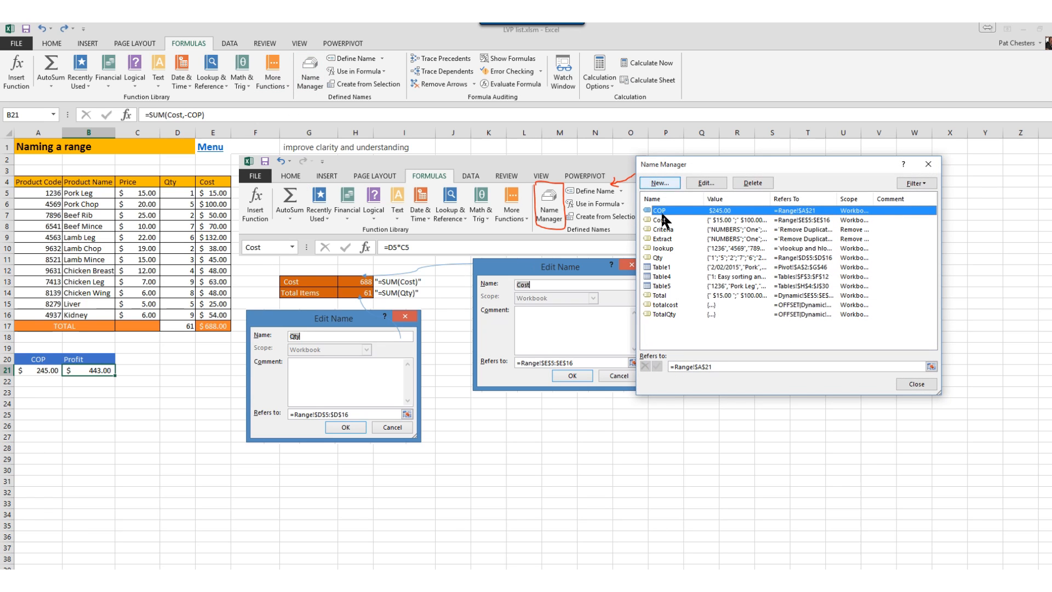
click(706, 182)
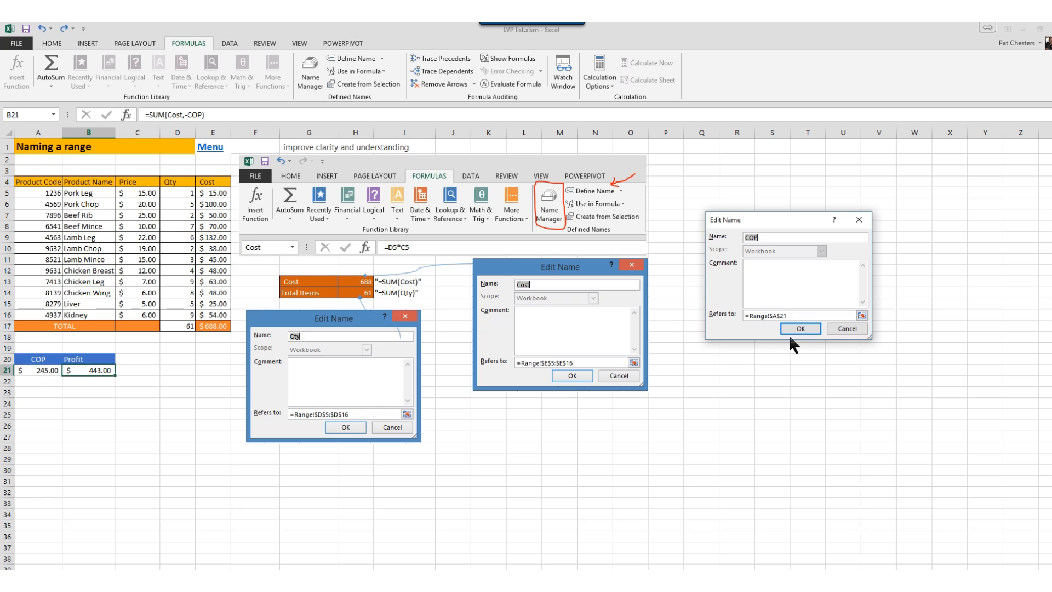
click(847, 328)
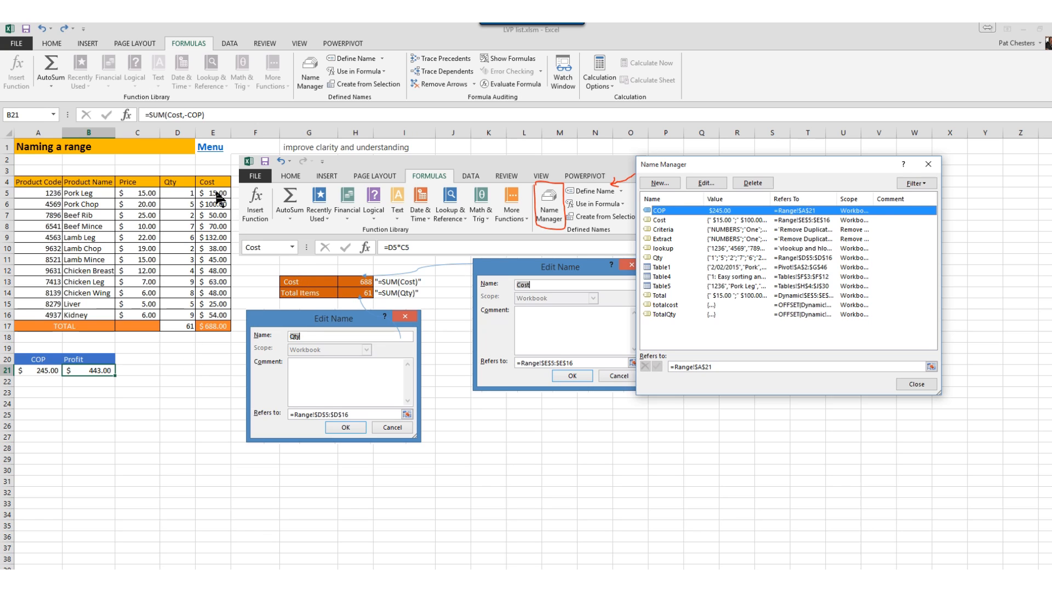
click(914, 385)
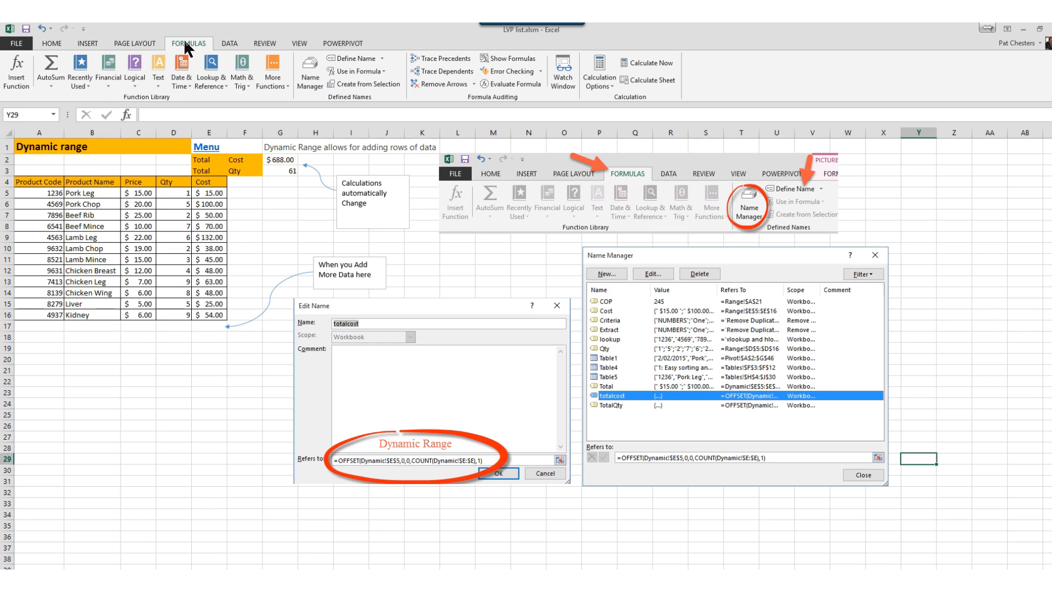
On the Dynamic range sheet, inspect the OFFSET definitions of the names totalcost and TotalQty, and close the Name Manager without changes
click(310, 77)
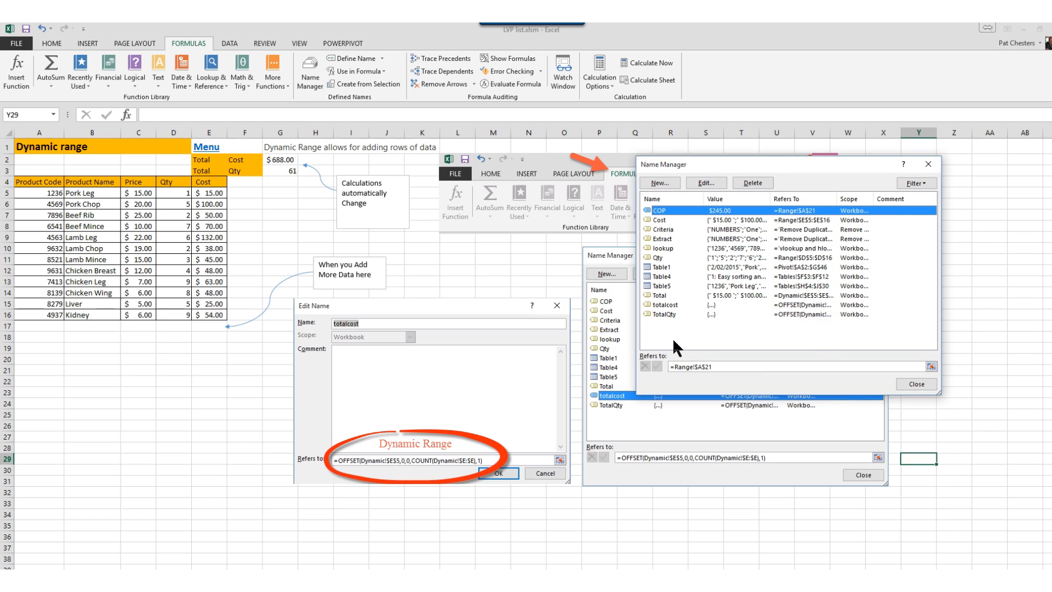
click(681, 304)
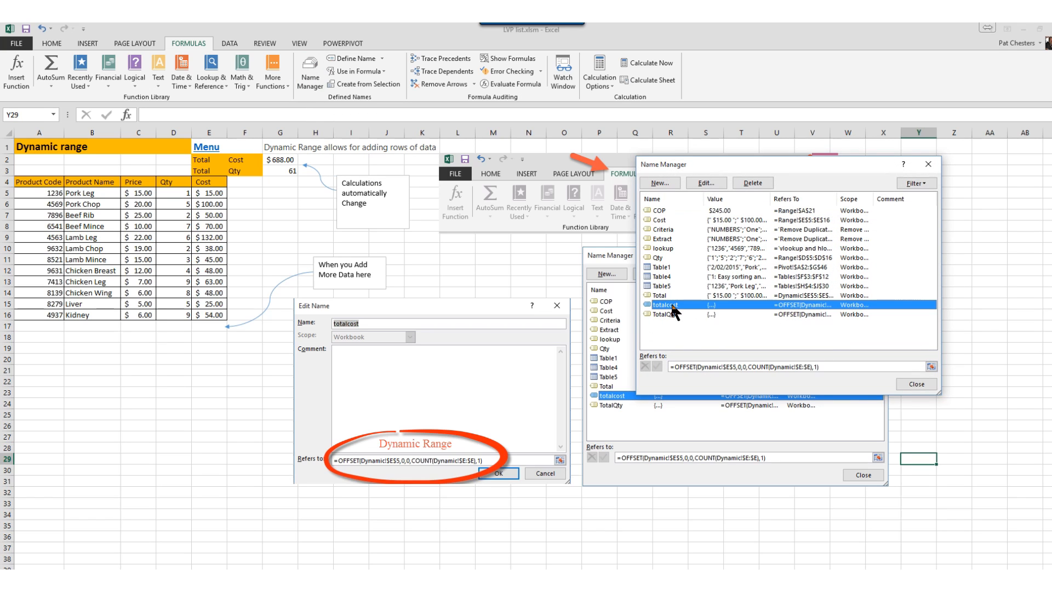
click(696, 182)
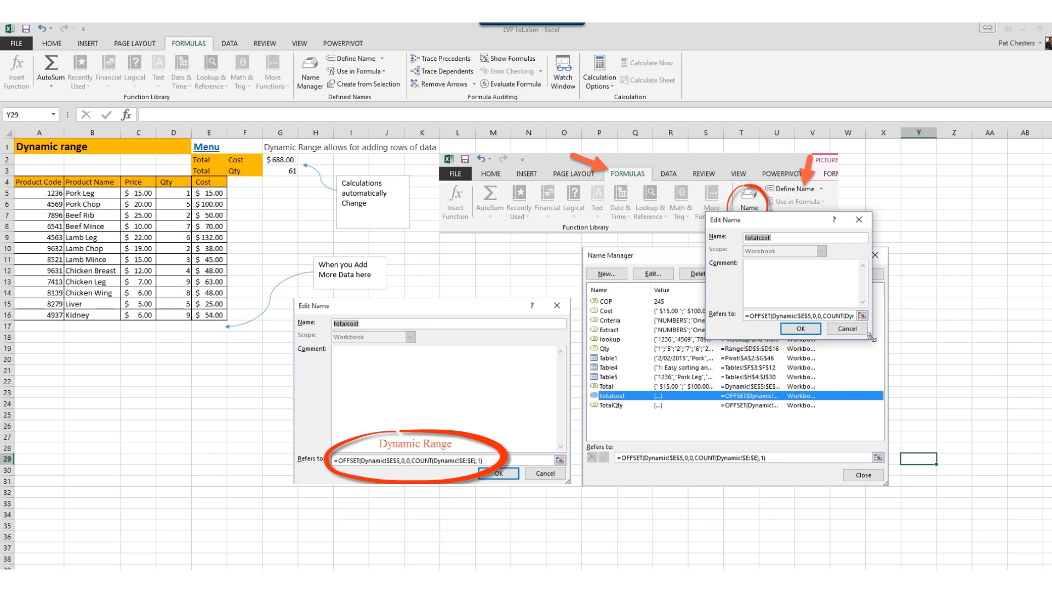
drag(870, 337, 964, 410)
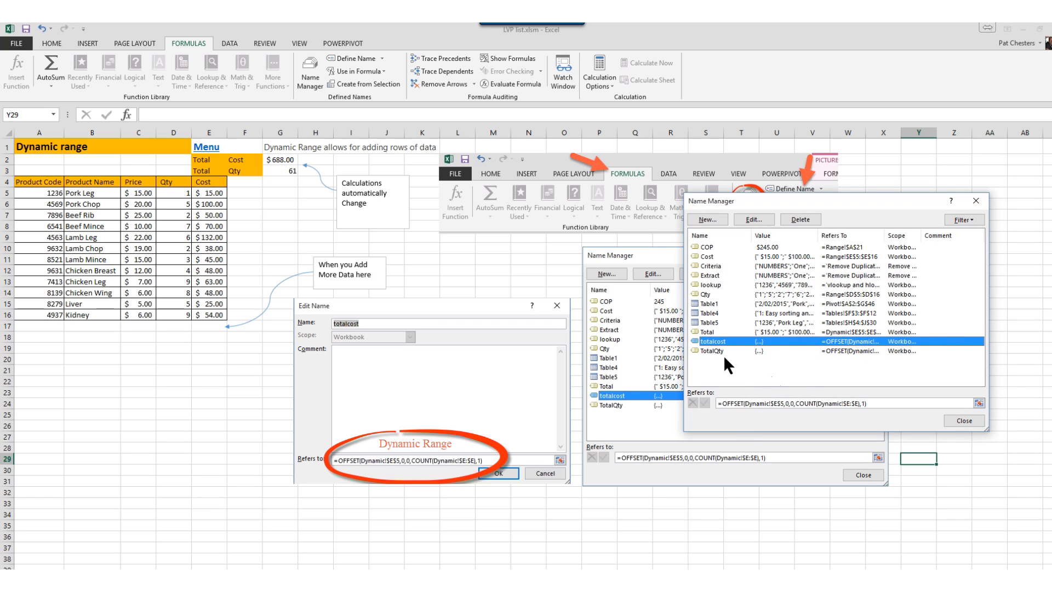
click(714, 351)
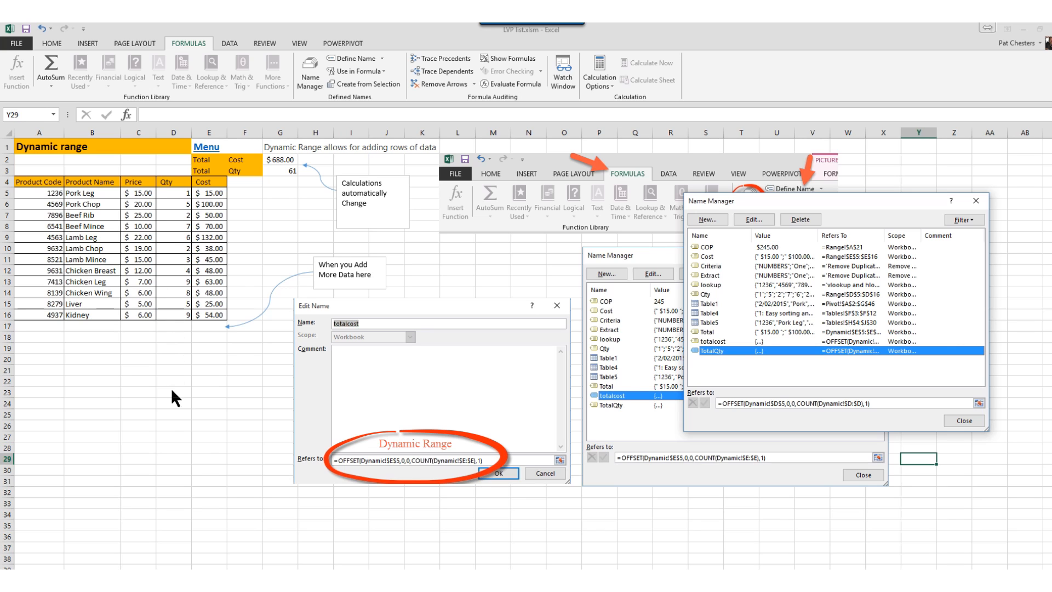
click(964, 420)
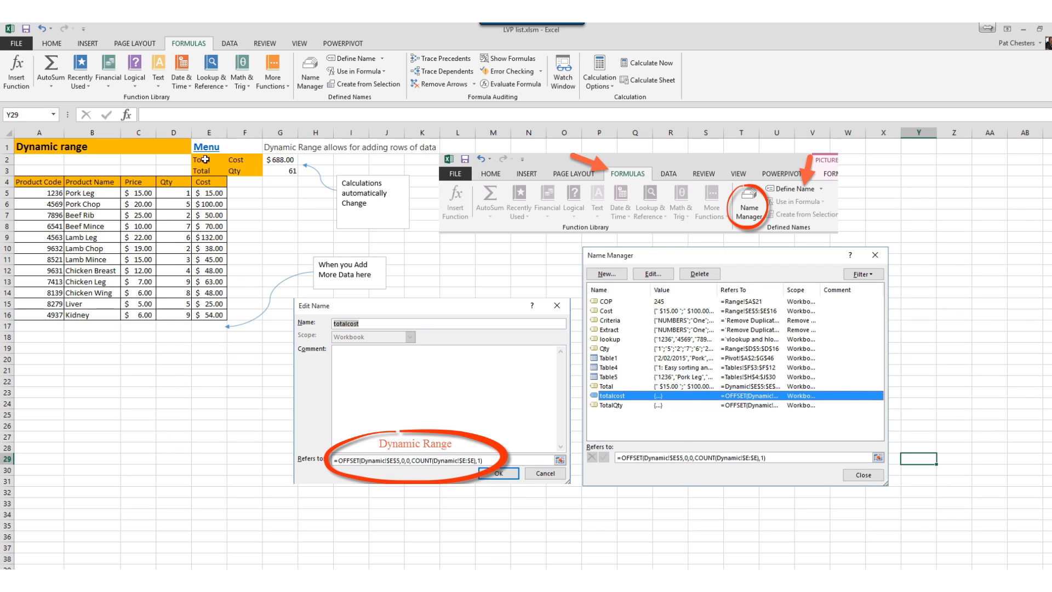
Inspect the Total Cost and Total Qty formulas in G2 and G3 that sum the dynamic names
click(242, 165)
click(222, 161)
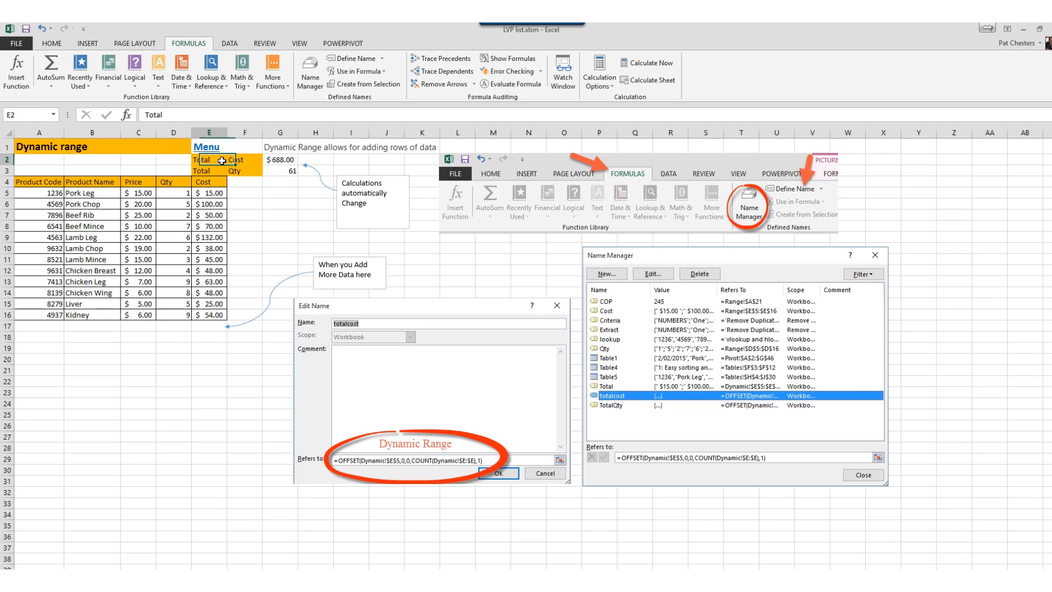
click(279, 160)
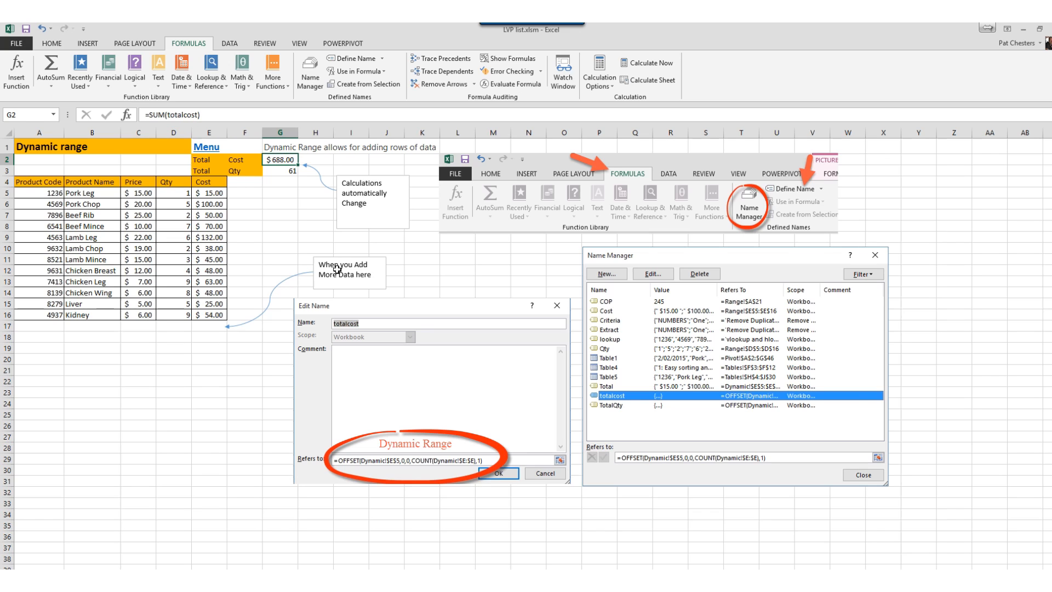
click(239, 173)
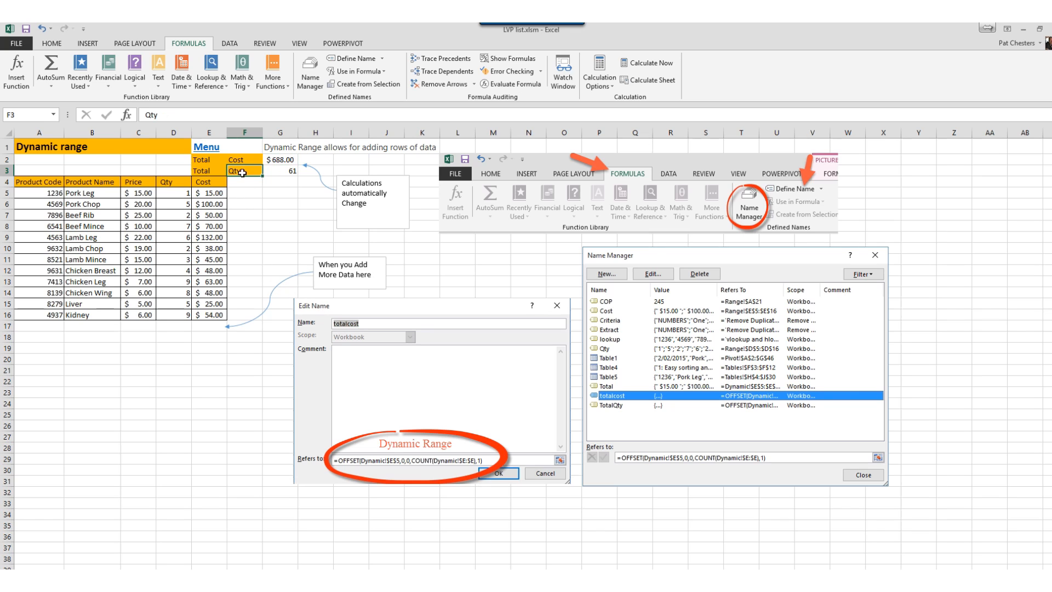
click(281, 171)
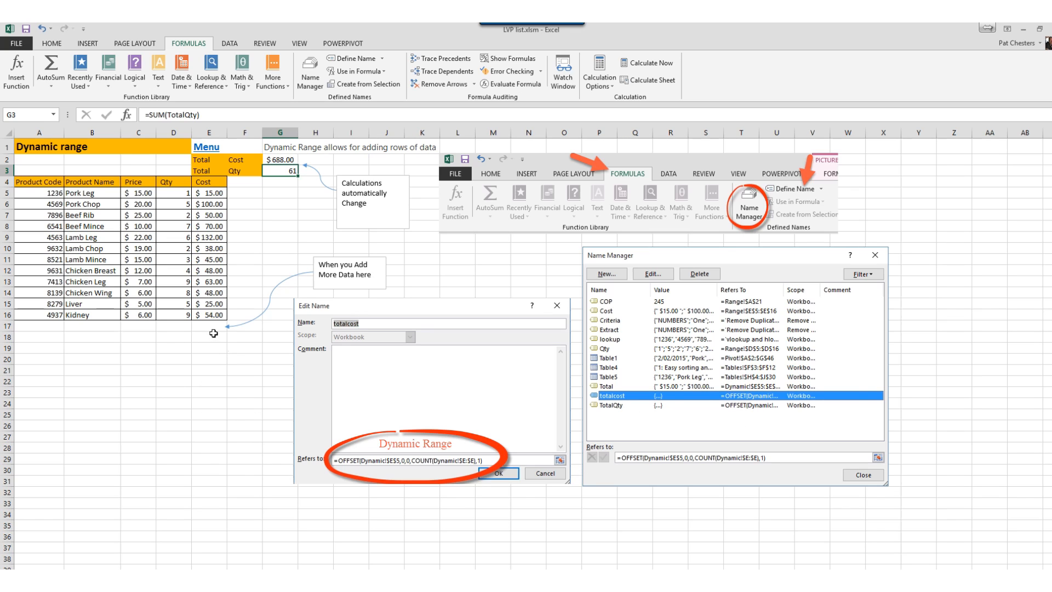
Copy the Kidney row A16:E16 into rows 17 and 18 to extend the data below the table
click(176, 327)
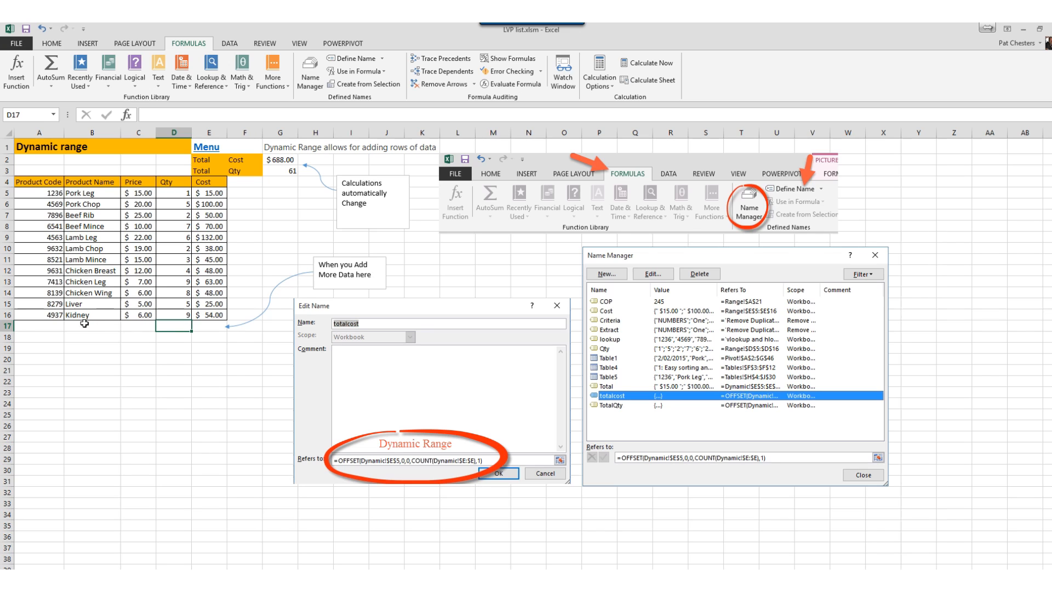
drag(61, 316, 195, 315)
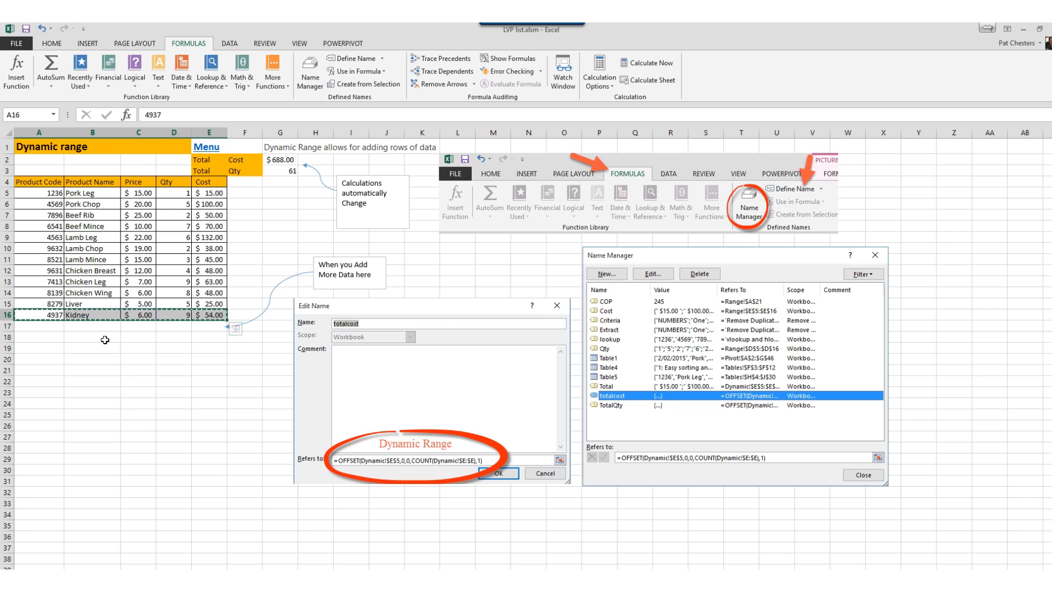
click(46, 326)
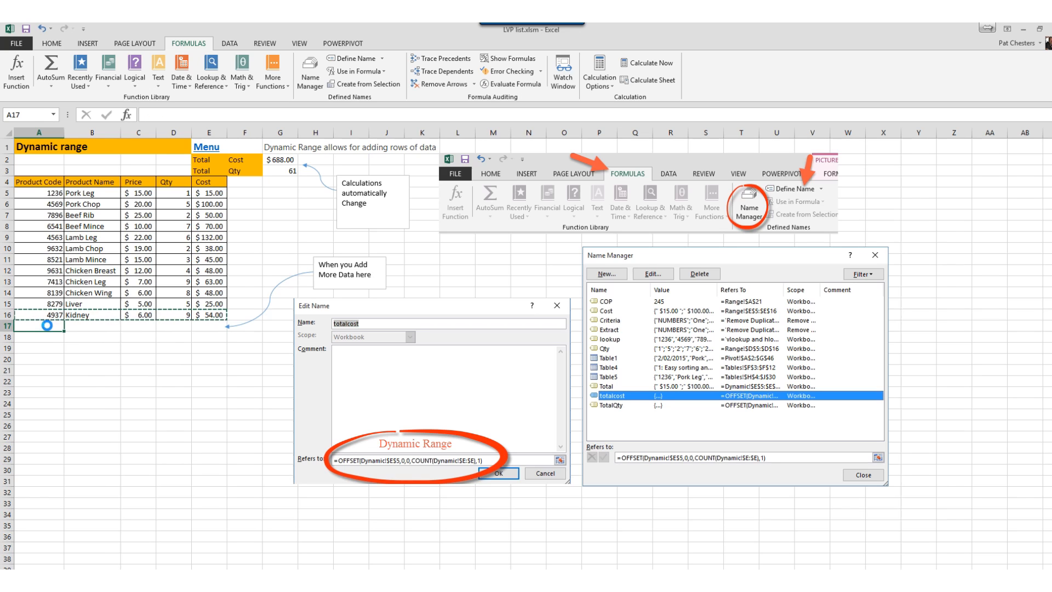
key(ctrl+v)
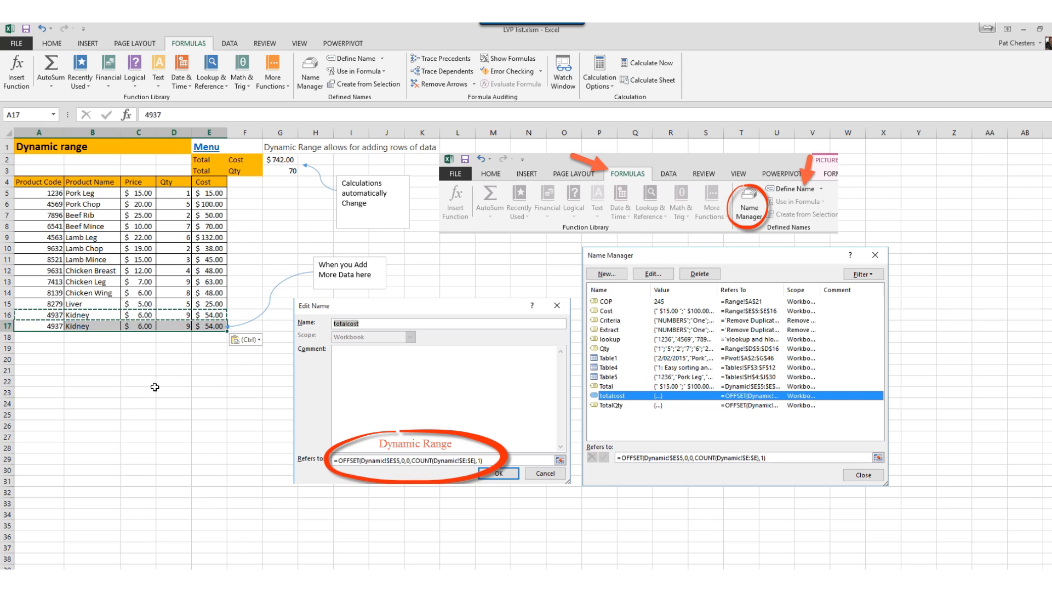
click(39, 336)
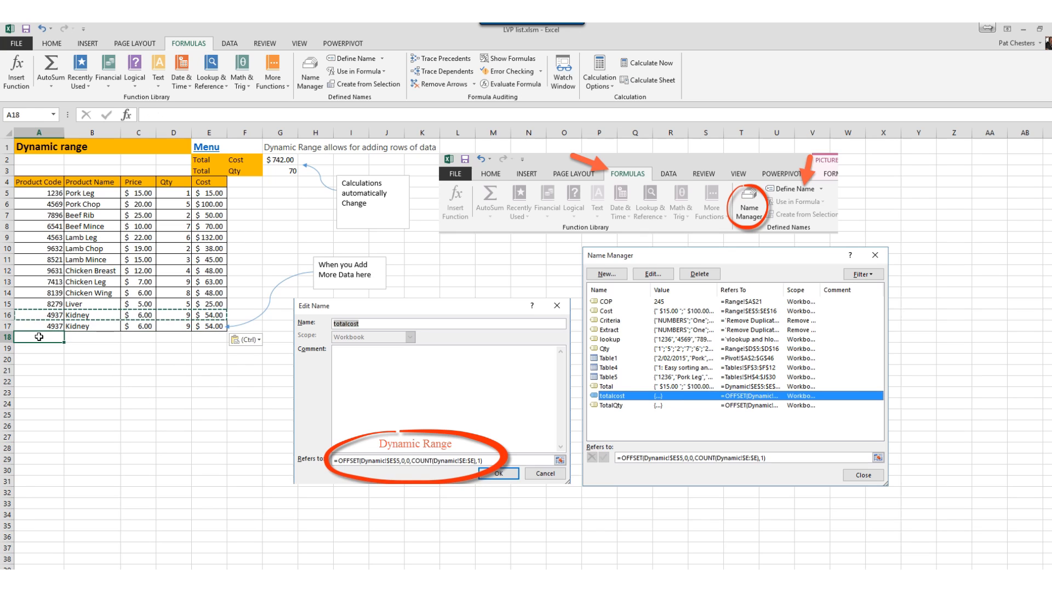
key(ctrl+v)
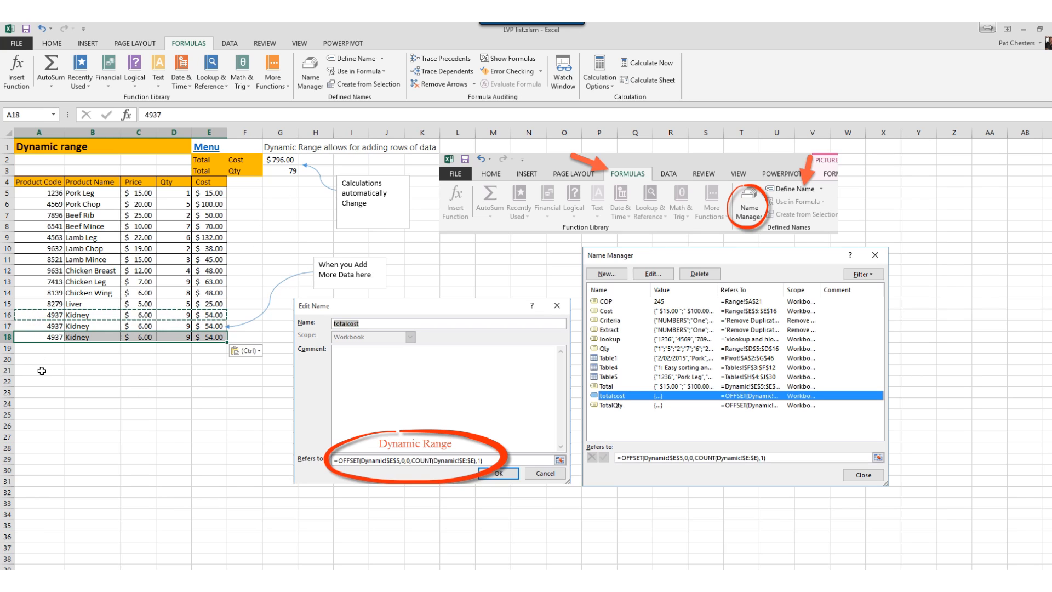
Clear the contents of the two copied Kidney rows in A17:E18
click(51, 327)
drag(50, 327, 195, 331)
right_click(195, 331)
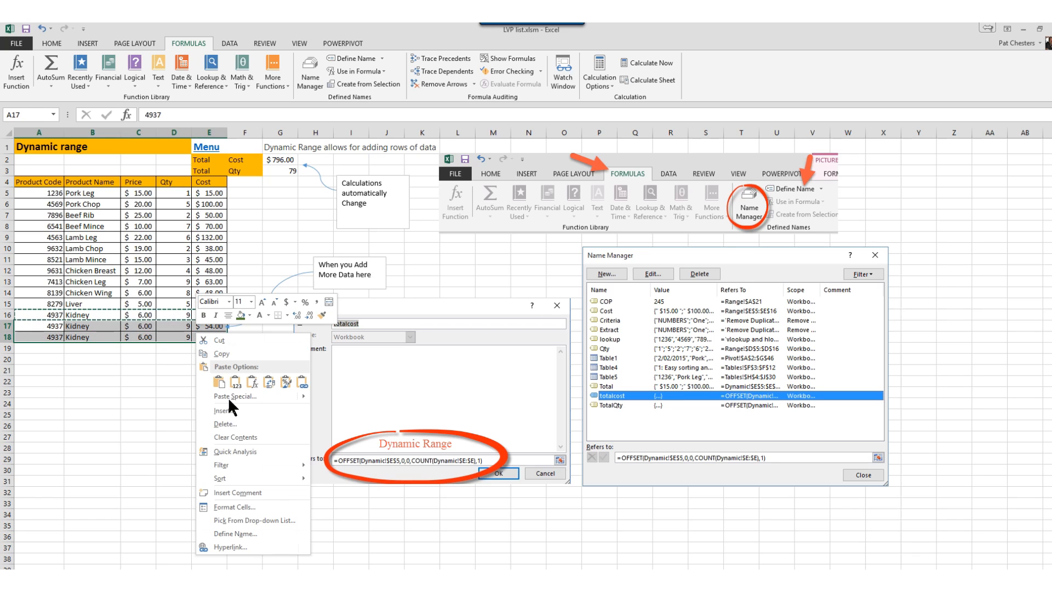
click(238, 452)
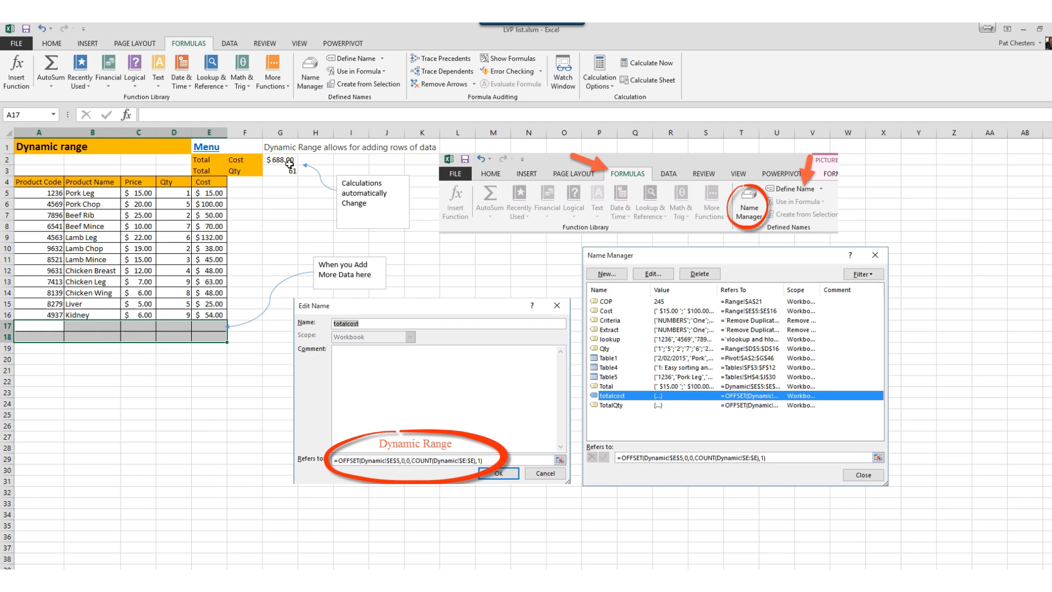
click(122, 459)
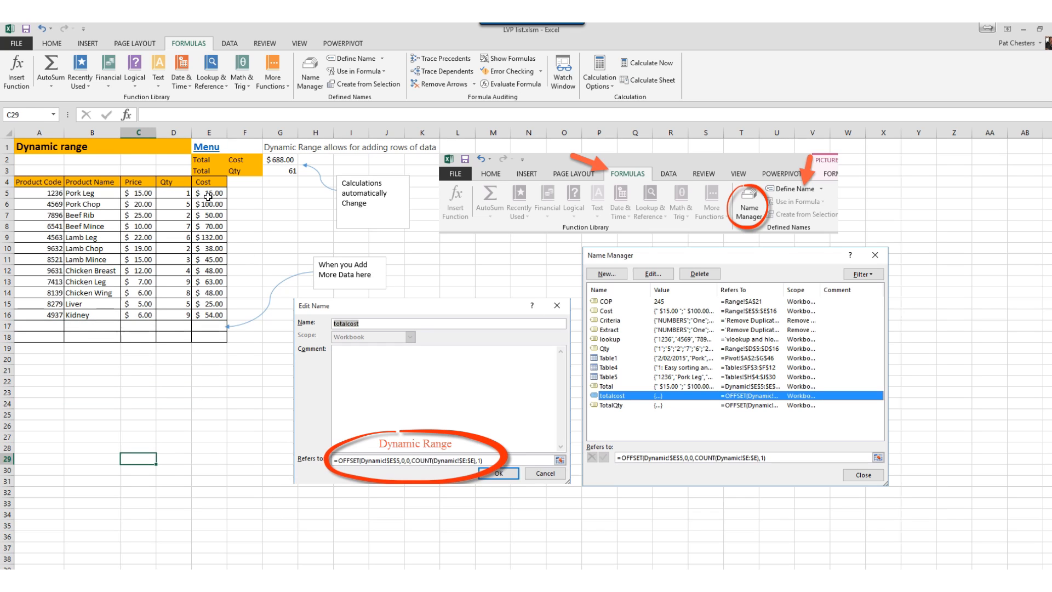
Examine the empty cells down column E beneath the Cost data and the Total Cost formula in G2
click(213, 325)
click(213, 337)
click(212, 370)
click(215, 413)
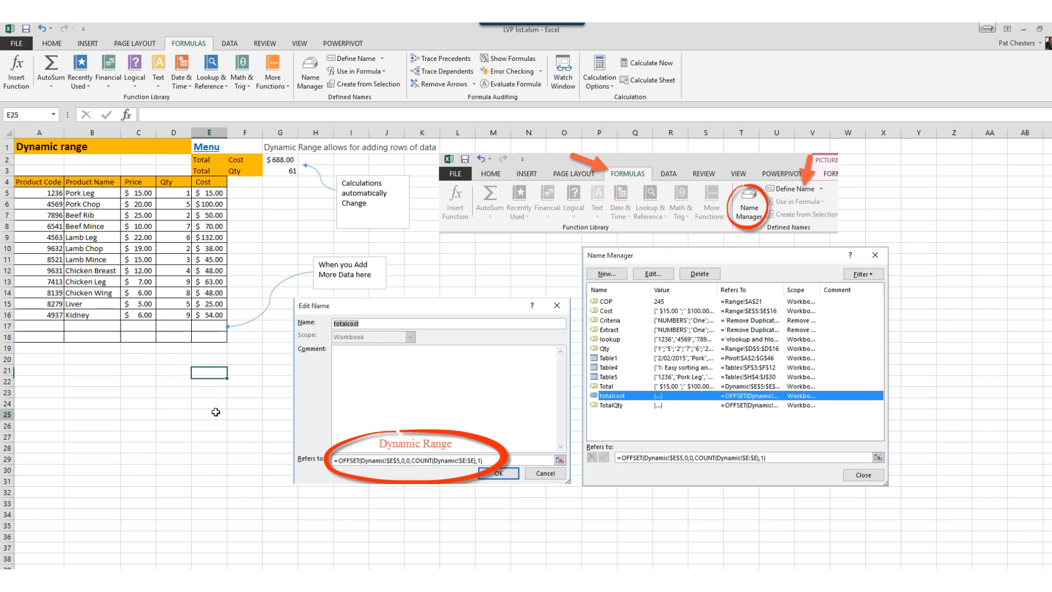
click(213, 445)
click(217, 491)
click(212, 513)
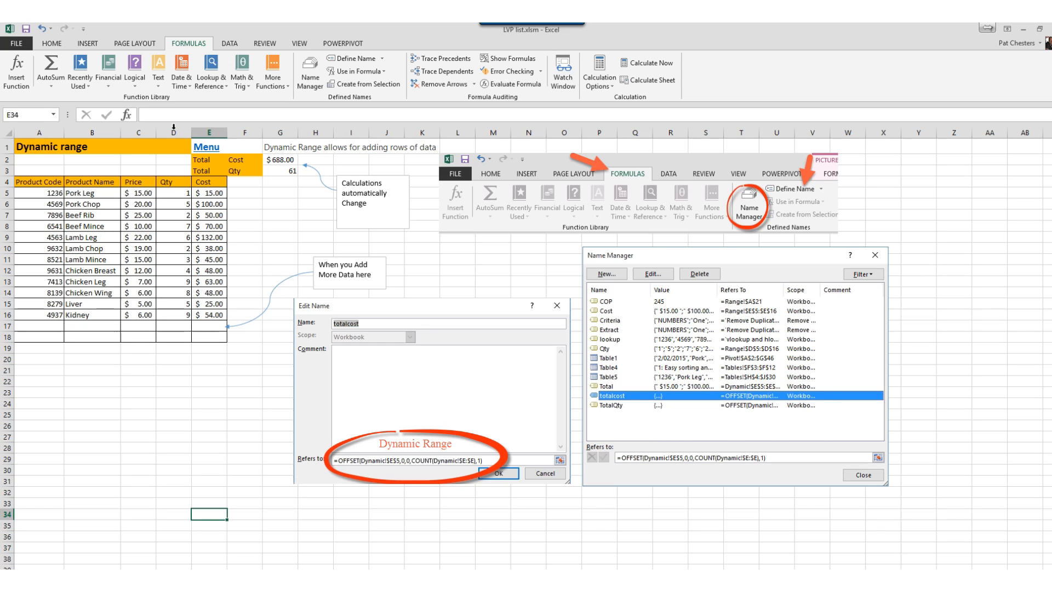
click(284, 160)
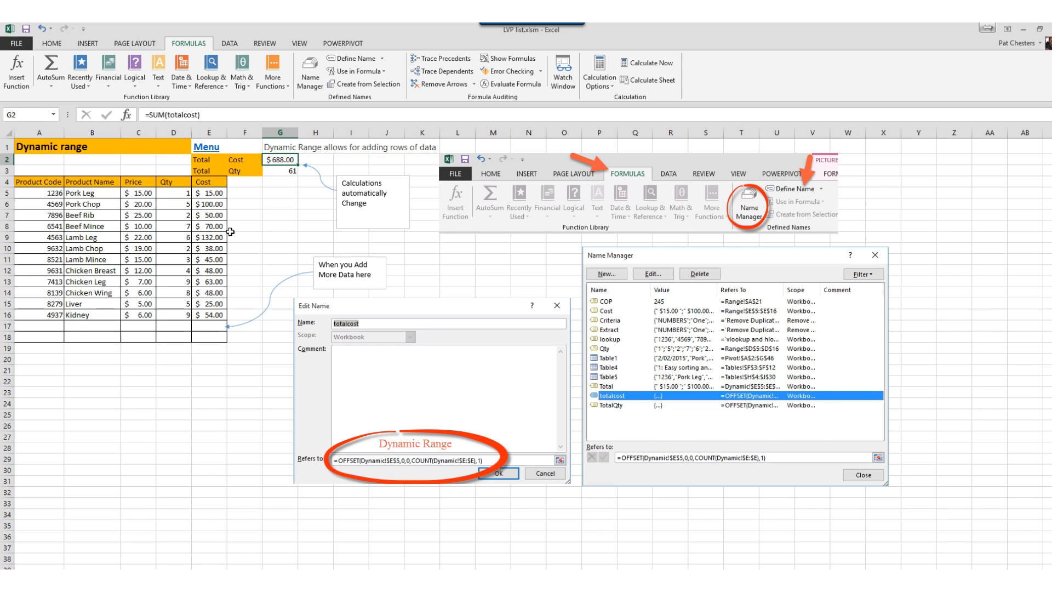